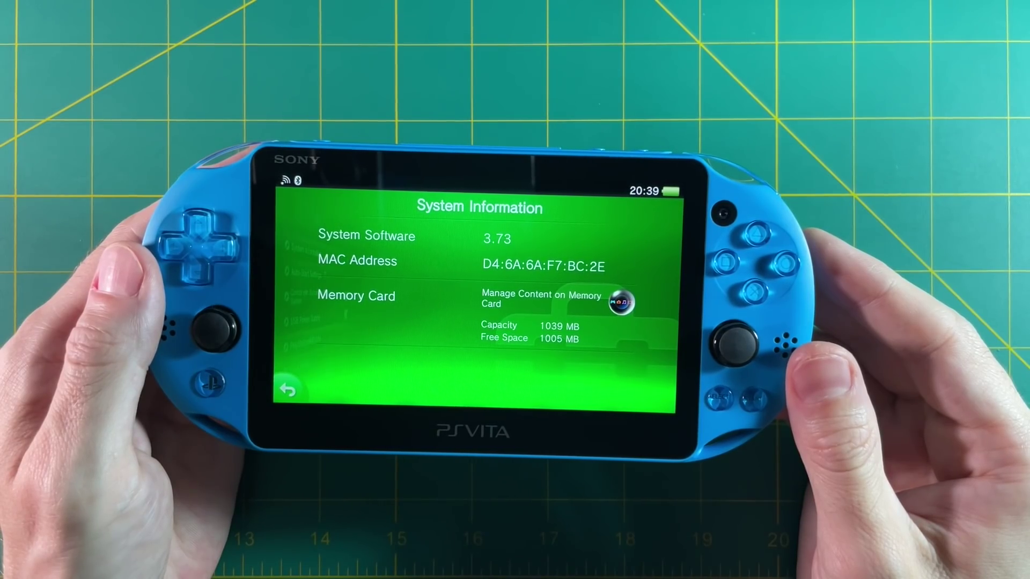
pyautogui.press('Escape')
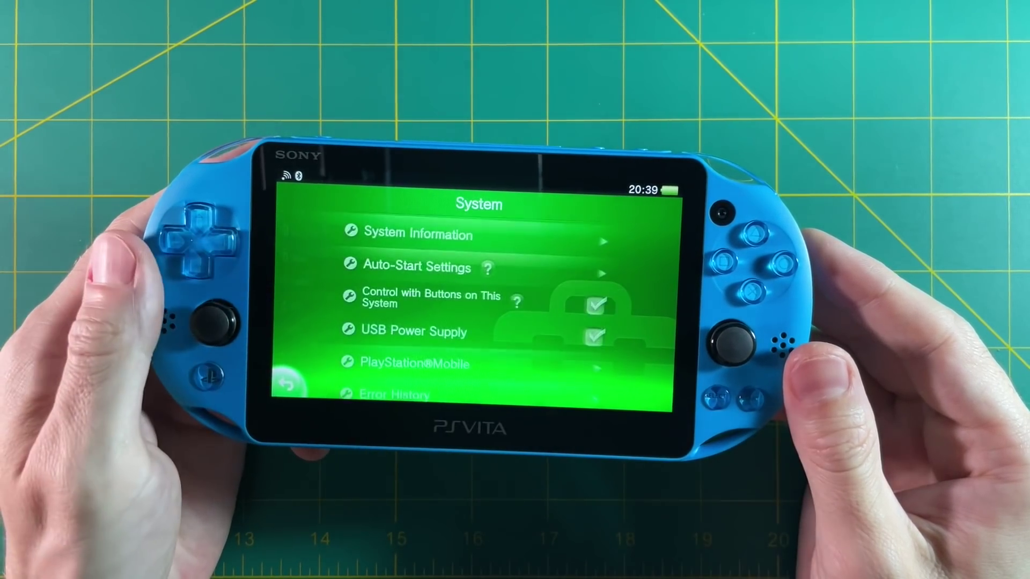
pyautogui.press('Escape')
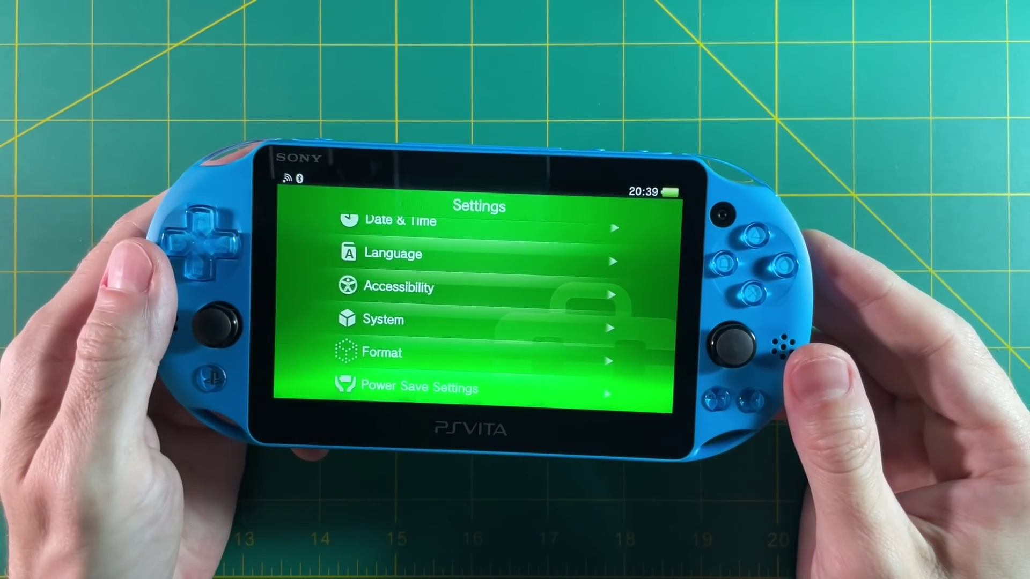
pyautogui.scroll(5, 477, 306)
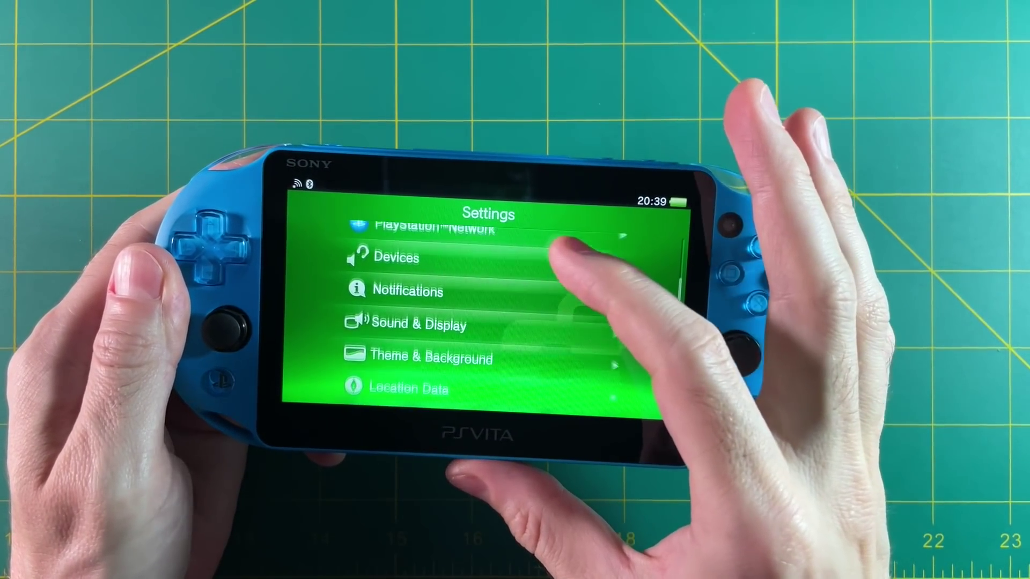
pyautogui.scroll(3, 478, 306)
pyautogui.click(537, 265)
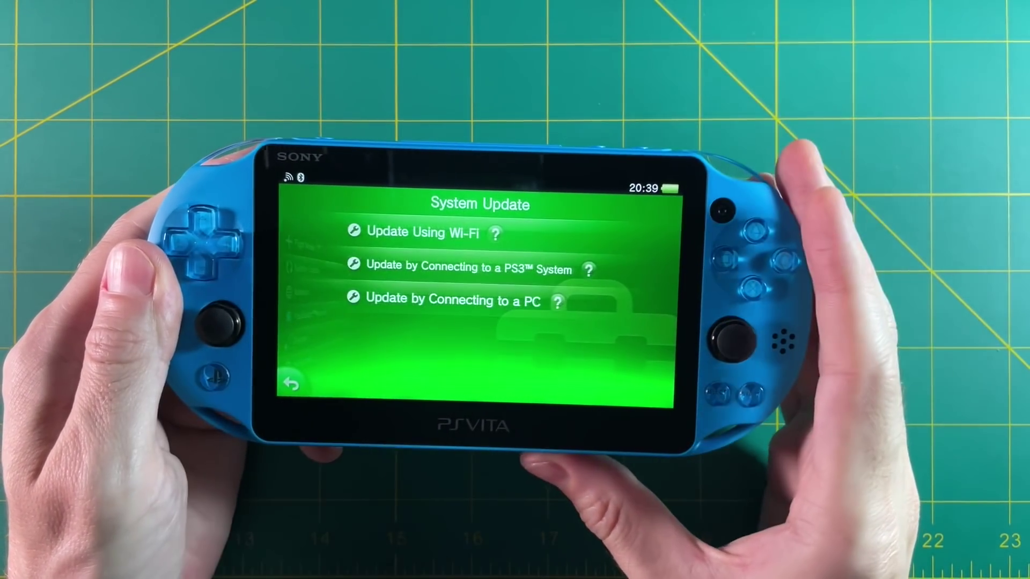
pyautogui.click(536, 234)
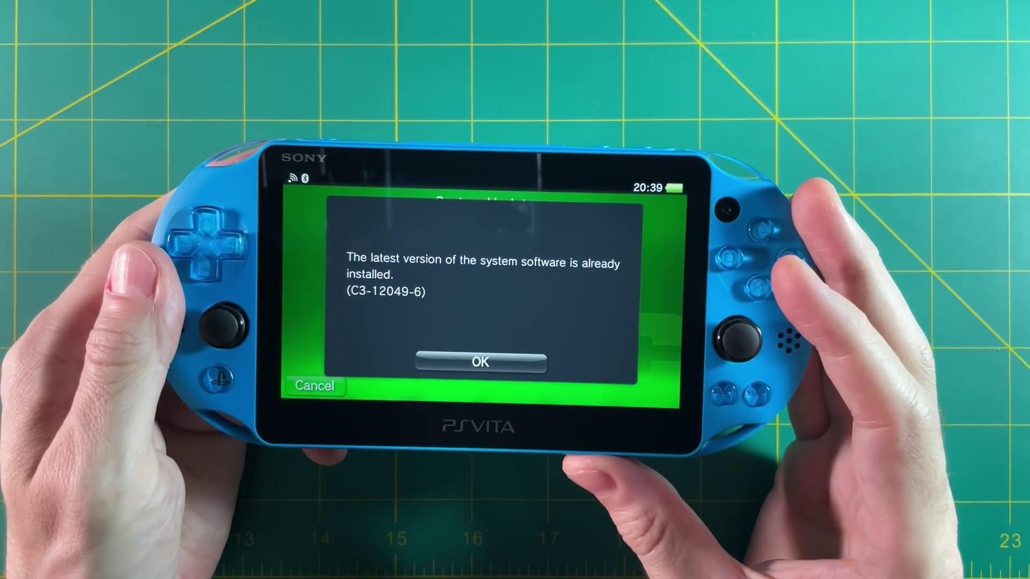
pyautogui.click(480, 362)
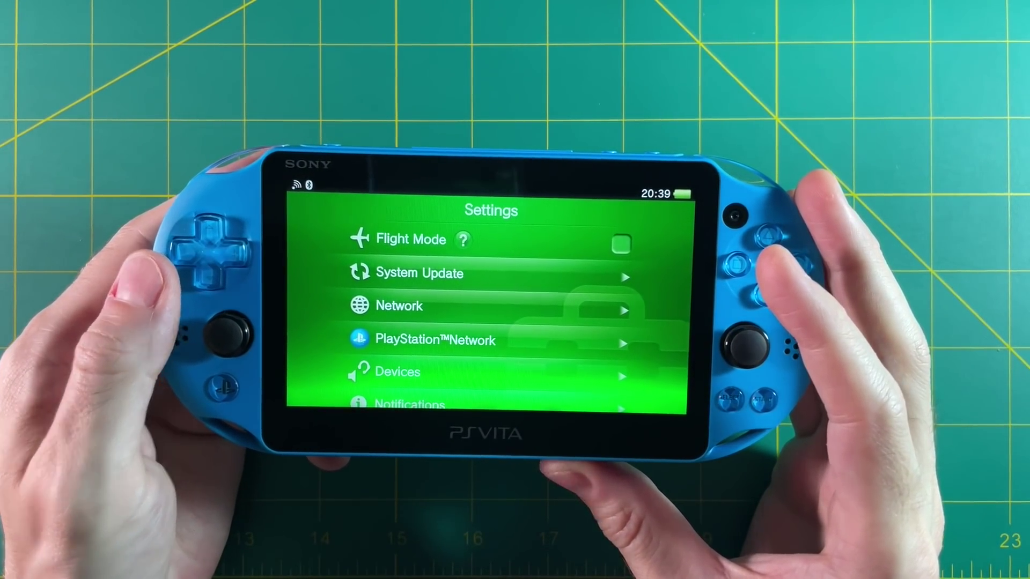
pyautogui.click(220, 387)
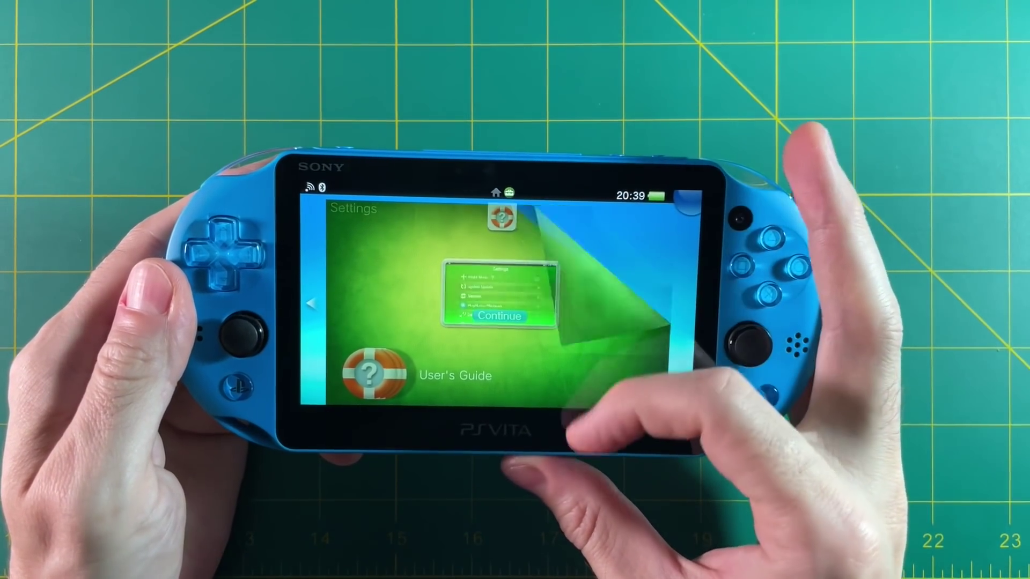
pyautogui.moveTo(687, 206); pyautogui.dragTo(569, 376)
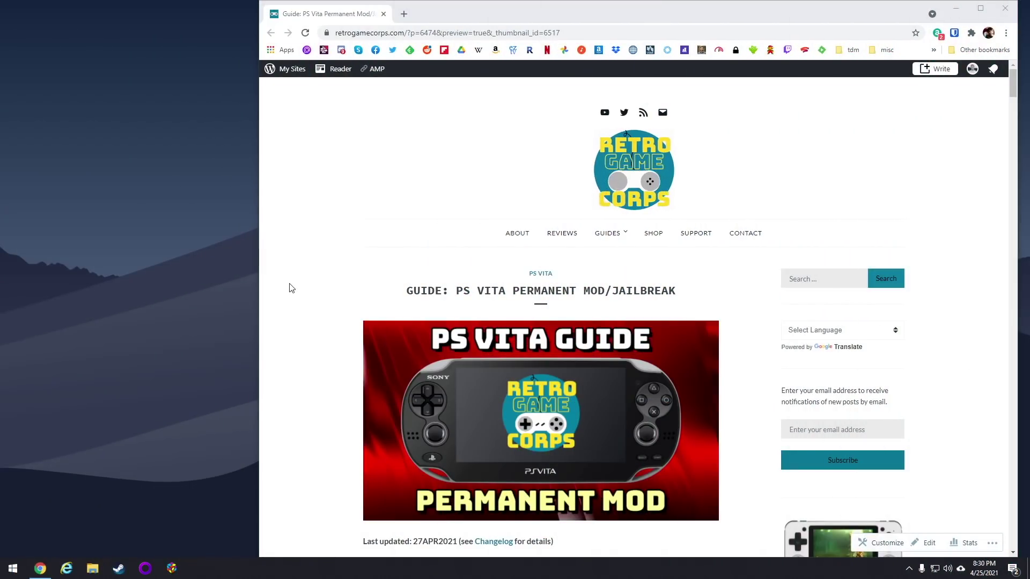
# Open the QCMA releases page from the guide's Required files section in a new tab and switch to it
pyautogui.scroll(-3, 293, 288)
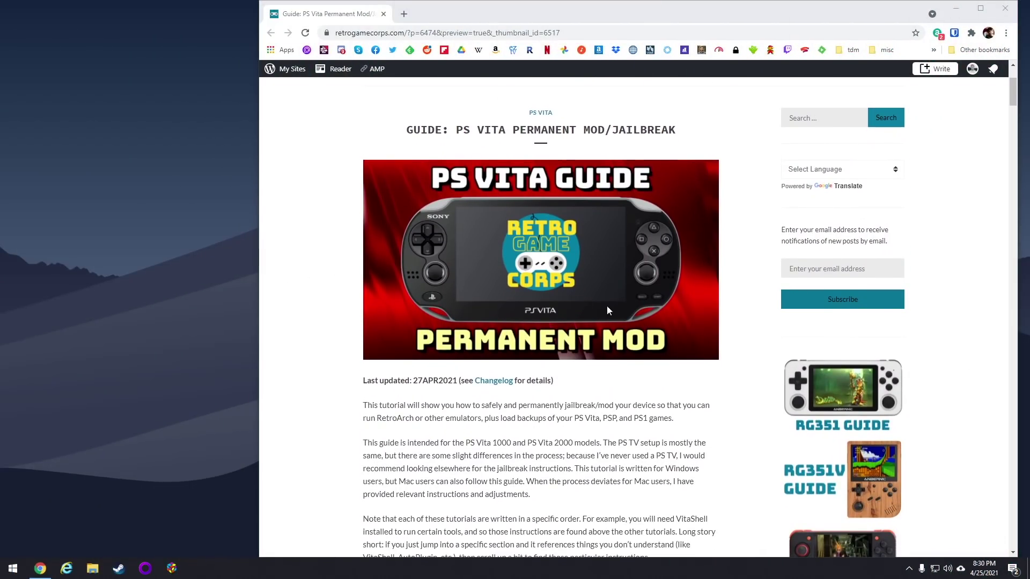
pyautogui.scroll(-6, 343, 306)
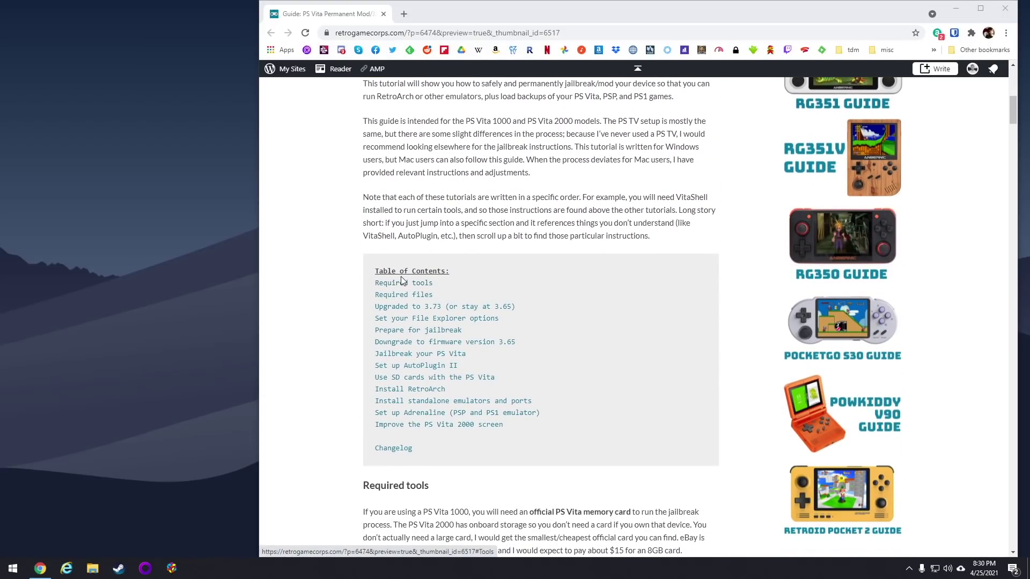
pyautogui.scroll(-8, 338, 298)
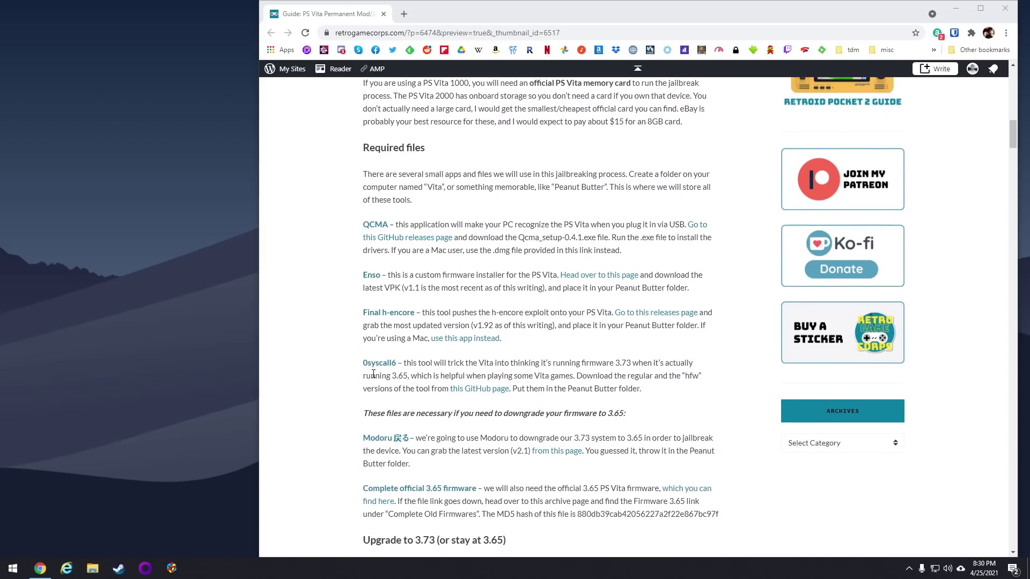
pyautogui.rightClick(376, 229)
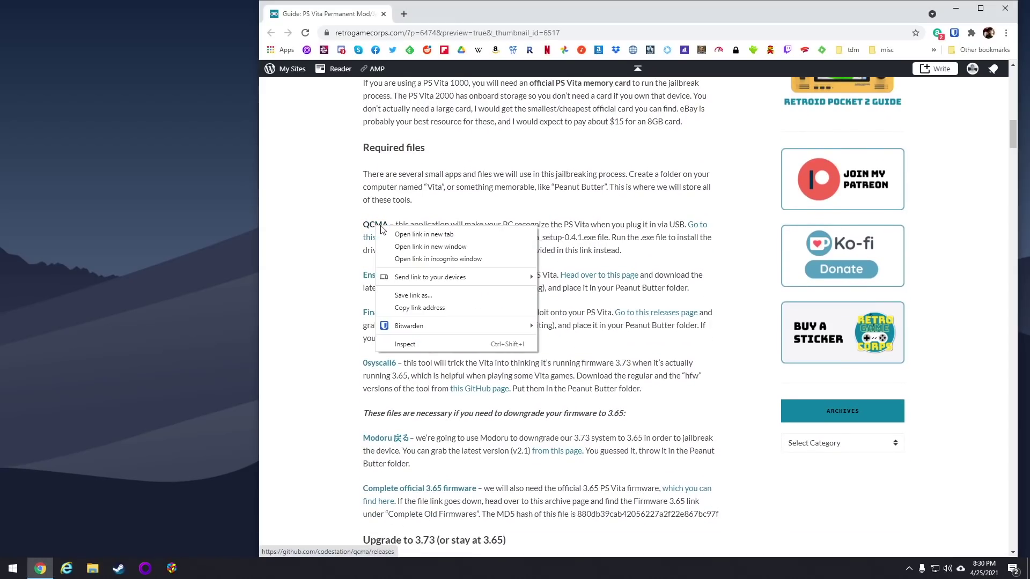
pyautogui.click(394, 236)
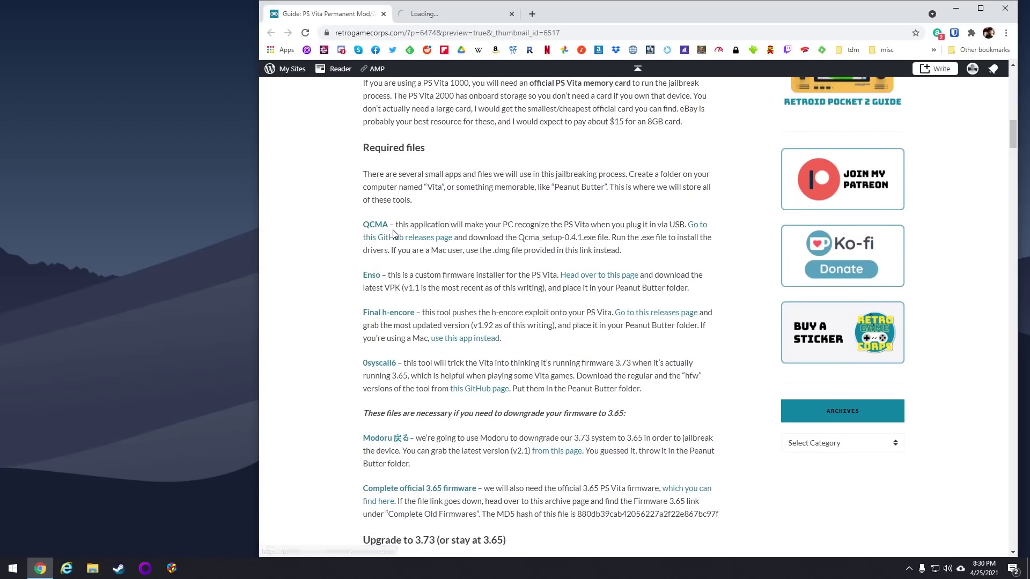
pyautogui.click(465, 14)
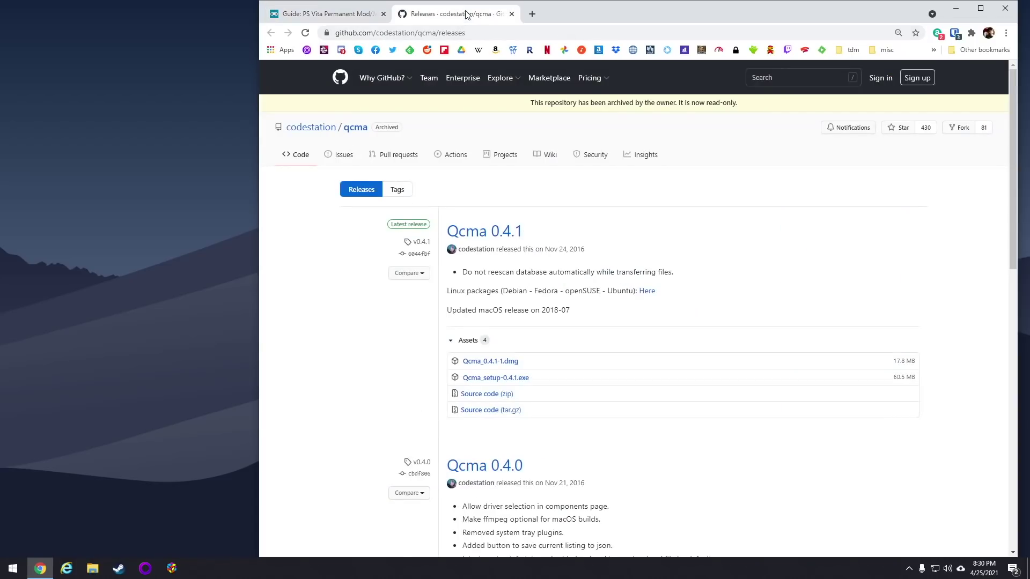
# Download Qcma_setup-0.4.1.exe into the Peanut Butter folder on the desktop and close the QCMA releases page
pyautogui.click(501, 379)
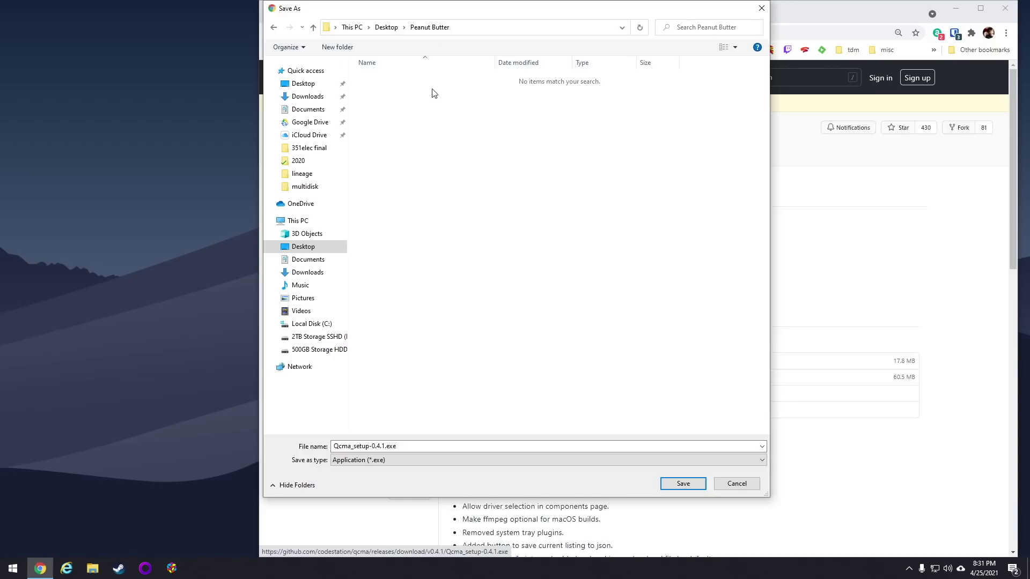
pyautogui.click(684, 484)
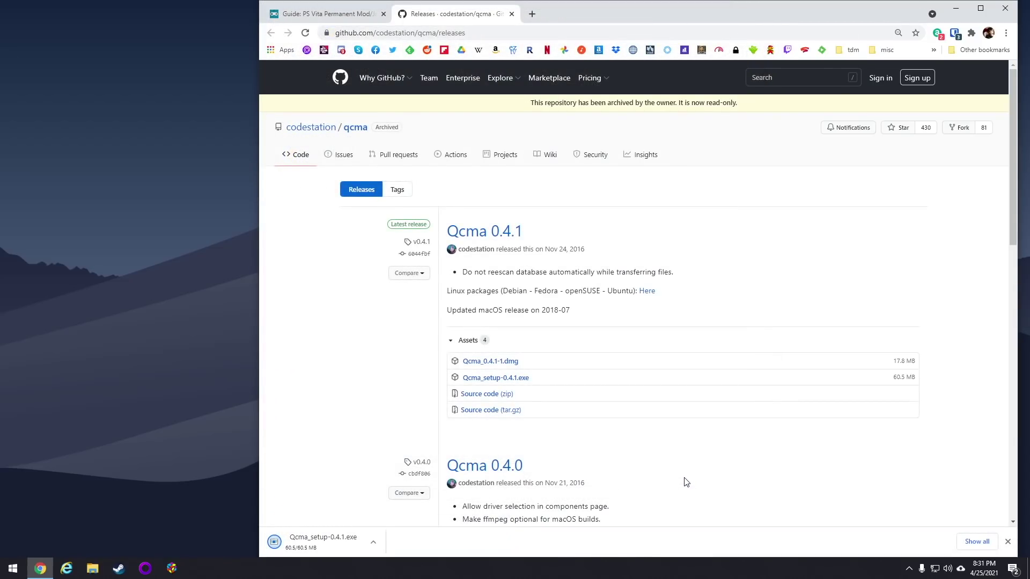
pyautogui.click(511, 14)
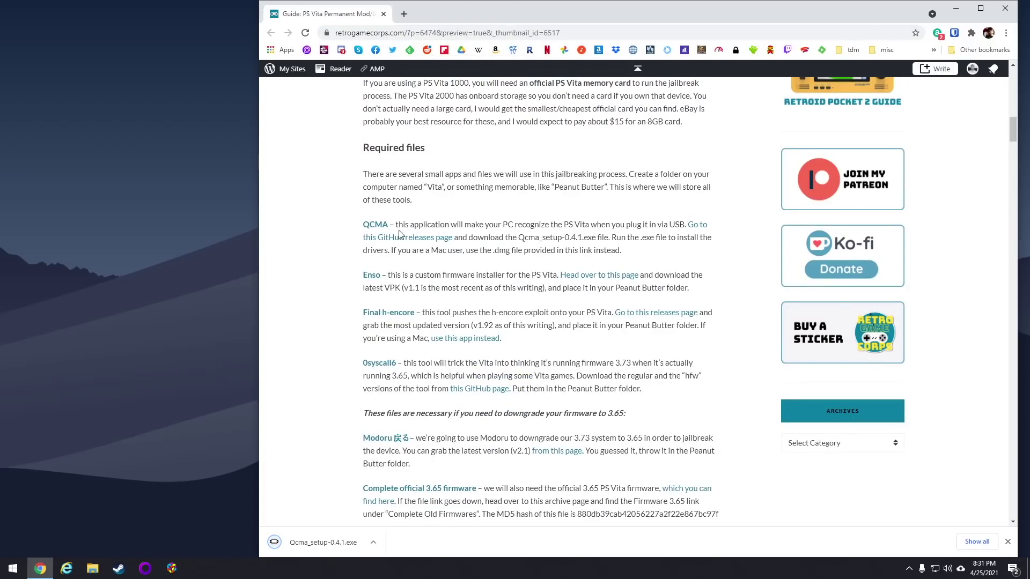
# Download enso.vpk v1.1 from the guide's Enso releases link into the Peanut Butter folder, and close the releases page
pyautogui.rightClick(380, 279)
pyautogui.click(408, 287)
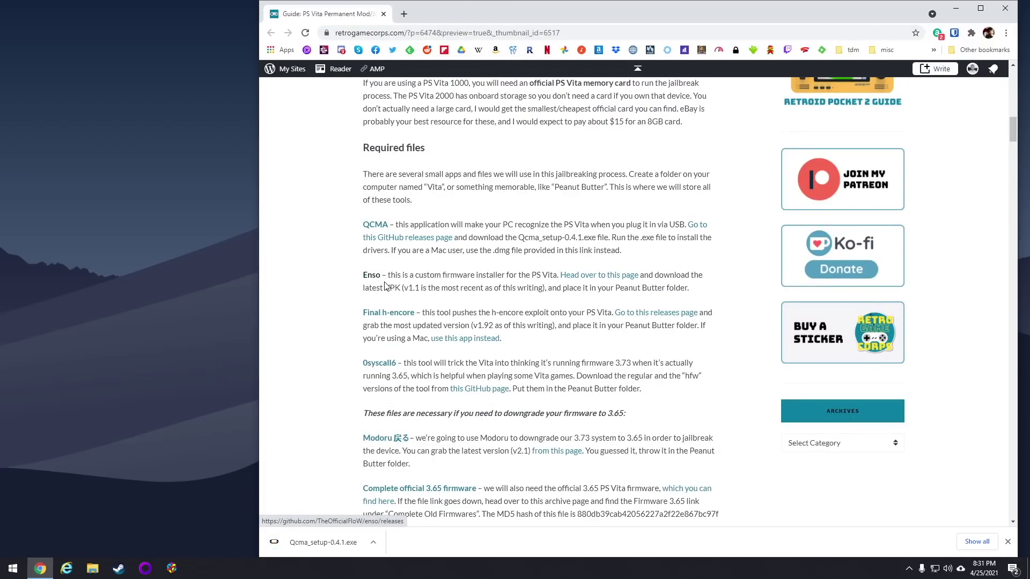
pyautogui.click(466, 18)
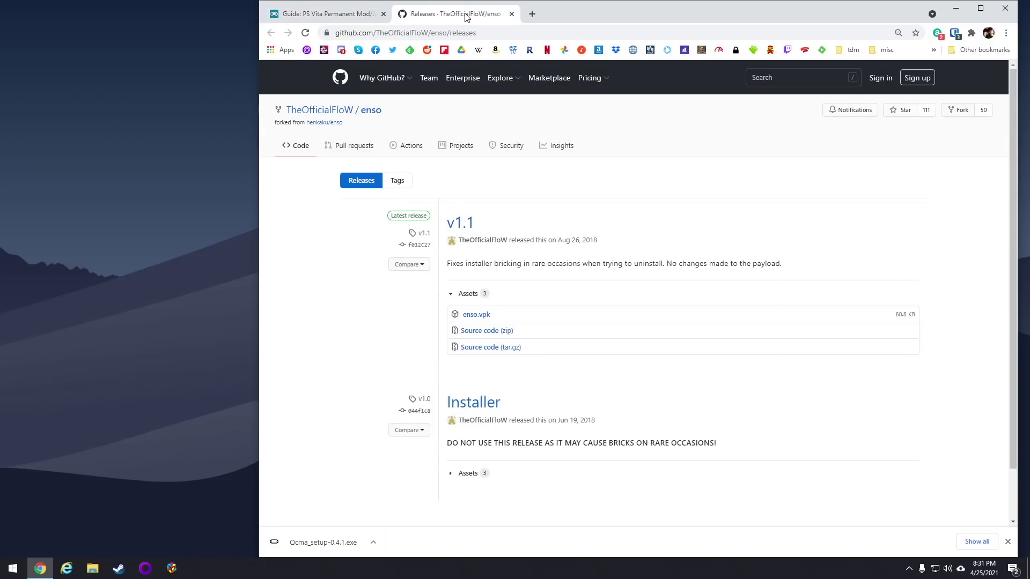
pyautogui.click(475, 316)
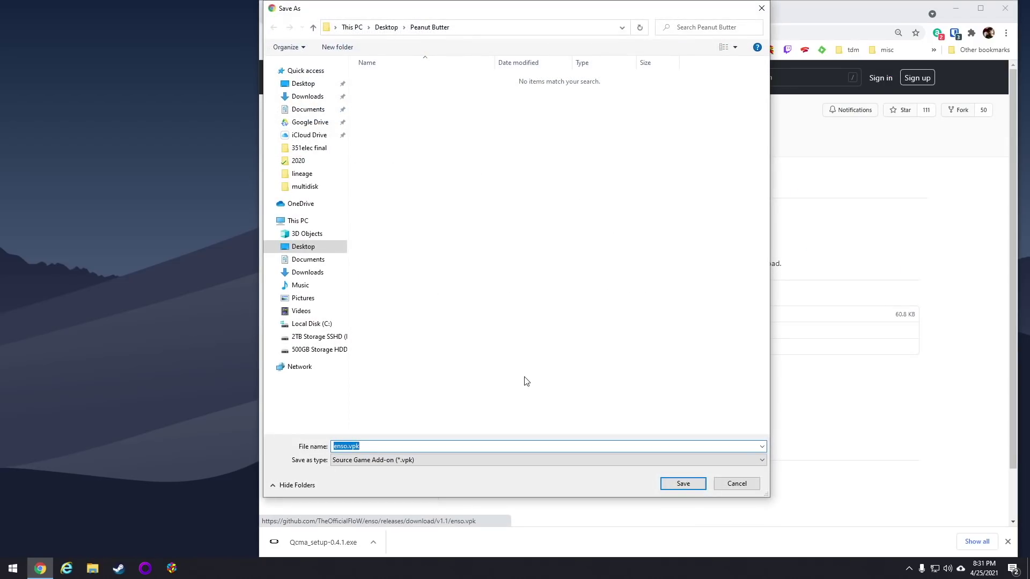
pyautogui.click(683, 484)
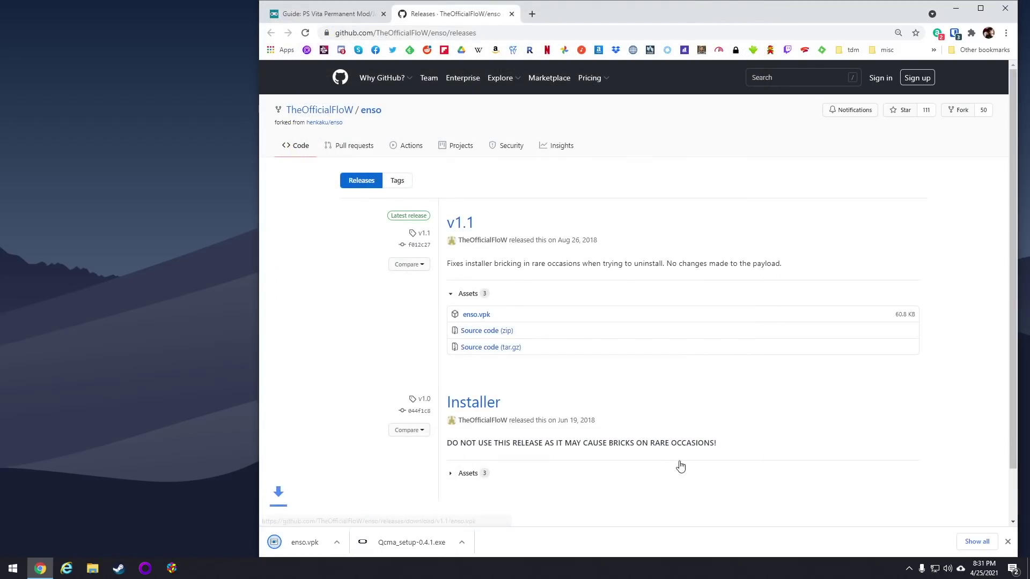
pyautogui.click(512, 14)
# Download FinalHE_v1.92_win32.7z from the guide's Final h-encore link into the Peanut Butter folder, and close the releases page
pyautogui.rightClick(389, 312)
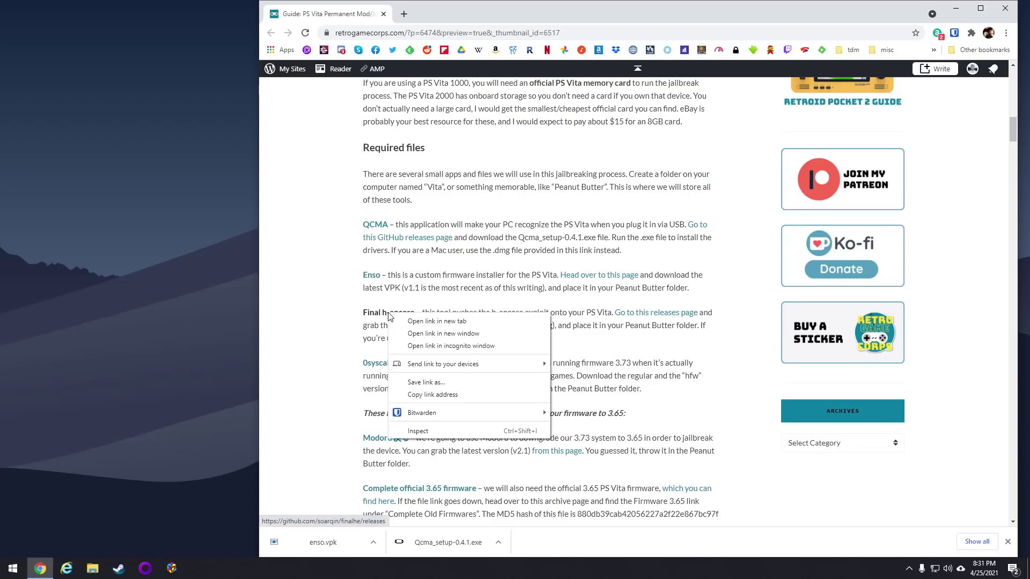
pyautogui.click(406, 321)
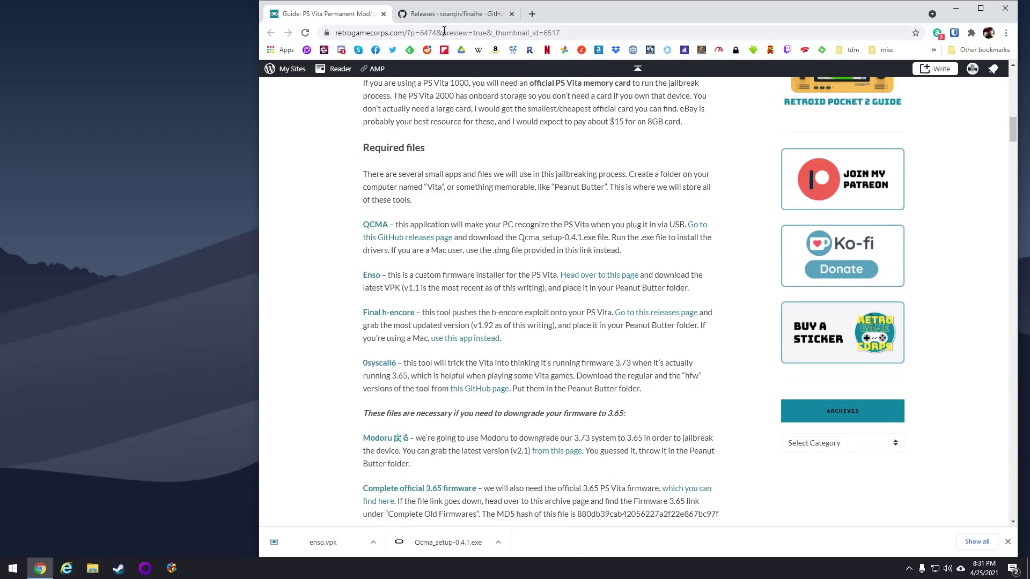
pyautogui.click(448, 14)
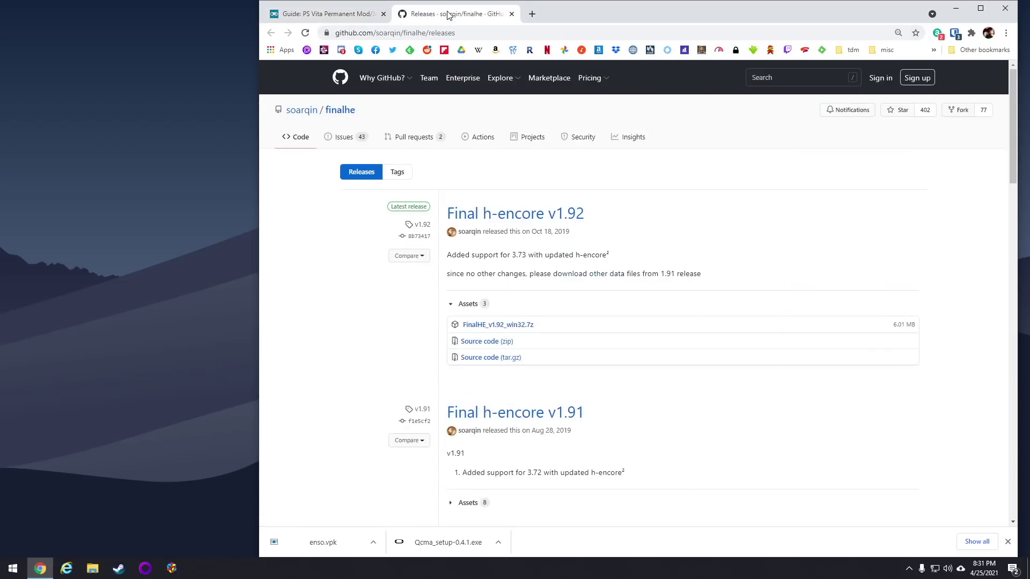
pyautogui.click(507, 325)
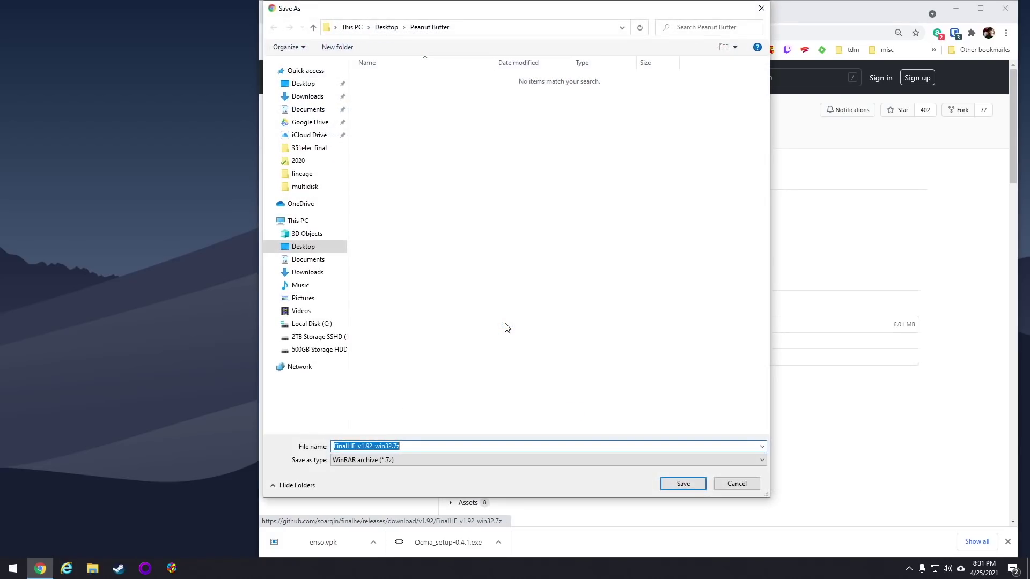
pyautogui.click(682, 484)
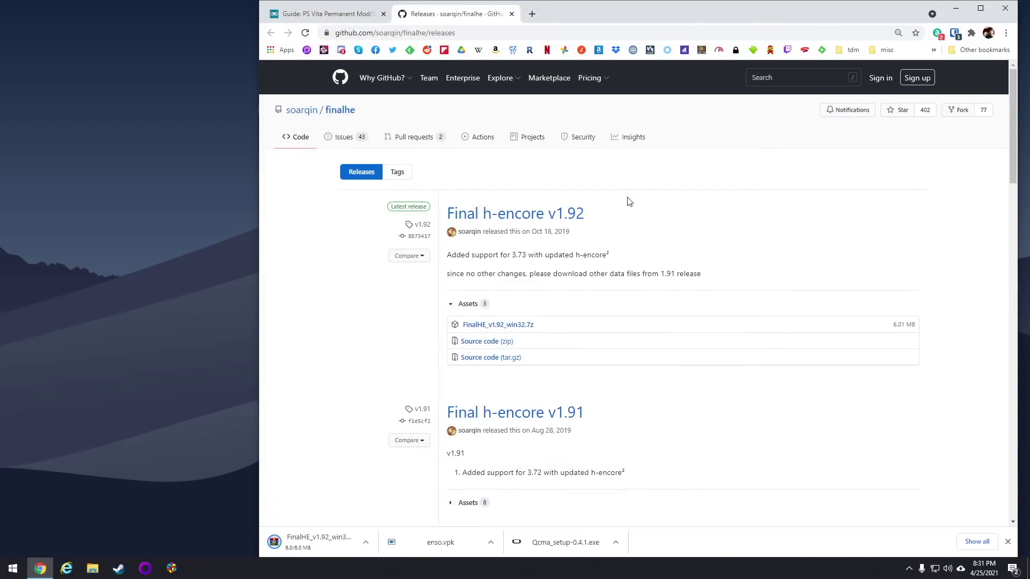
pyautogui.click(512, 13)
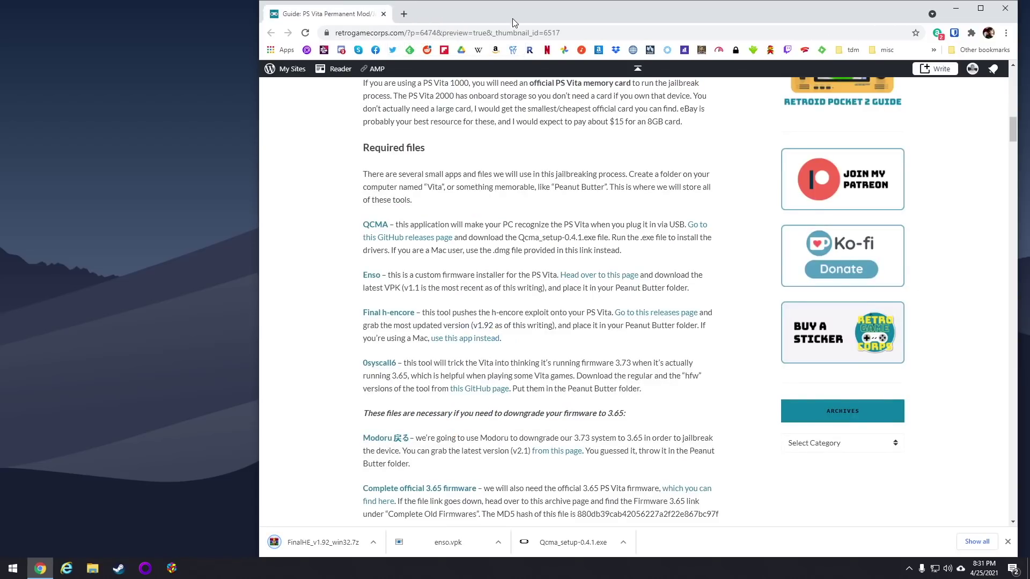
# Open the guide's 0syscall6 releases link in a new tab and save 0syscall6.skprx v1.3 in the Peanut Butter folder
pyautogui.rightClick(374, 366)
pyautogui.click(389, 371)
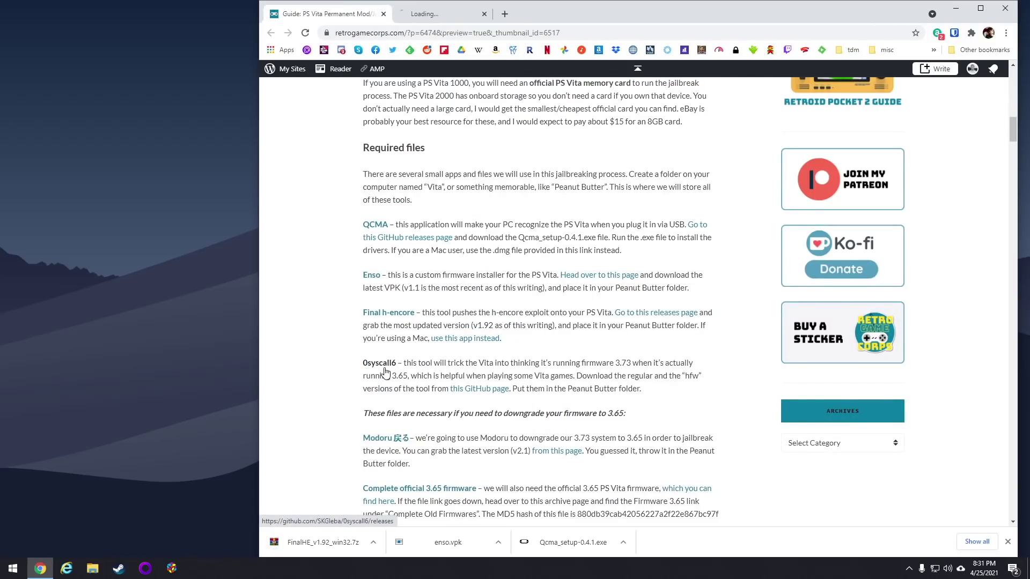
pyautogui.click(475, 16)
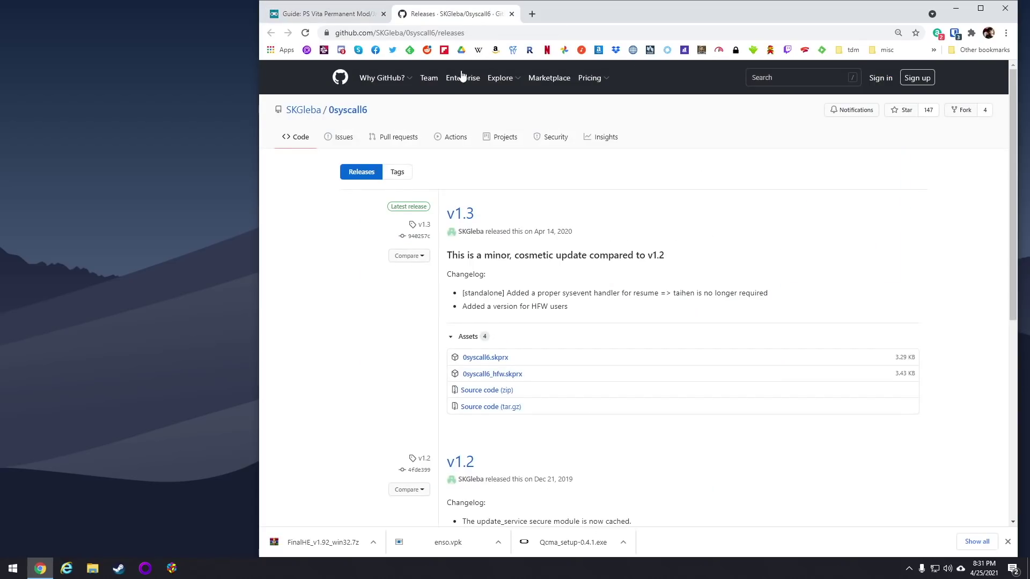
pyautogui.rightClick(480, 358)
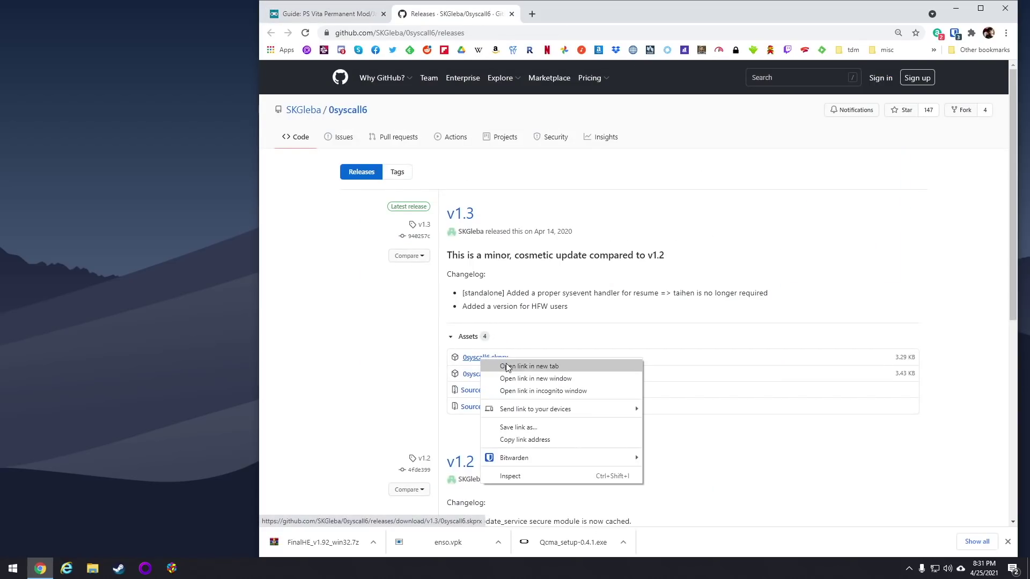
pyautogui.click(518, 427)
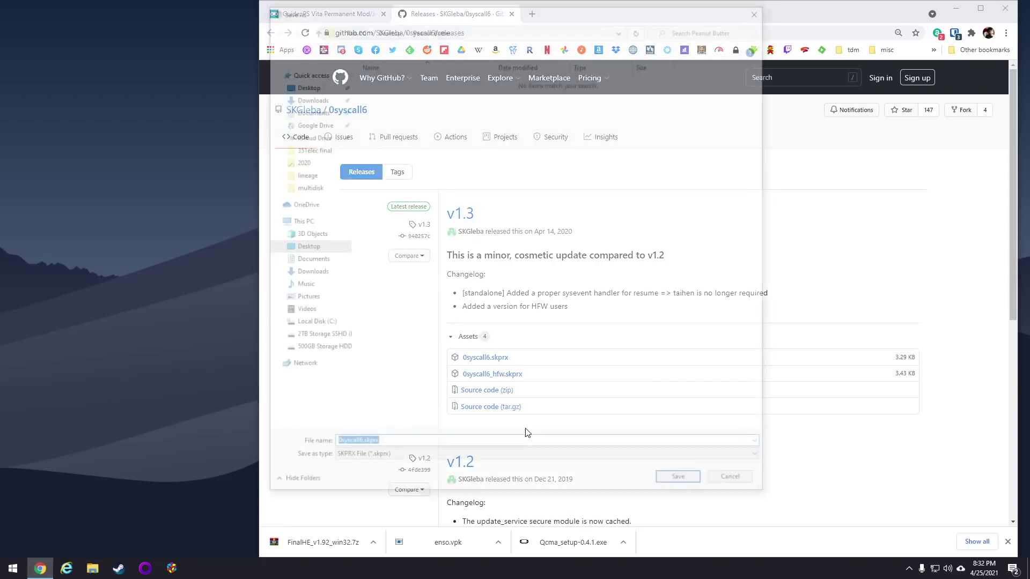
pyautogui.click(677, 484)
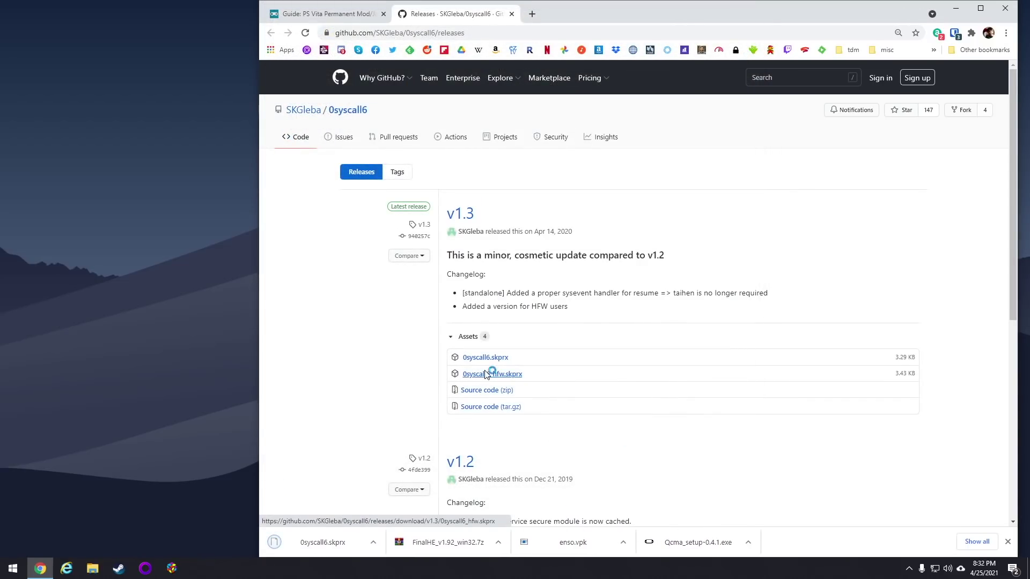
# Save 0syscall6_hfw.skprx v1.3 in the Peanut Butter folder and close the 0syscall6 releases page
pyautogui.click(485, 374)
pyautogui.click(678, 484)
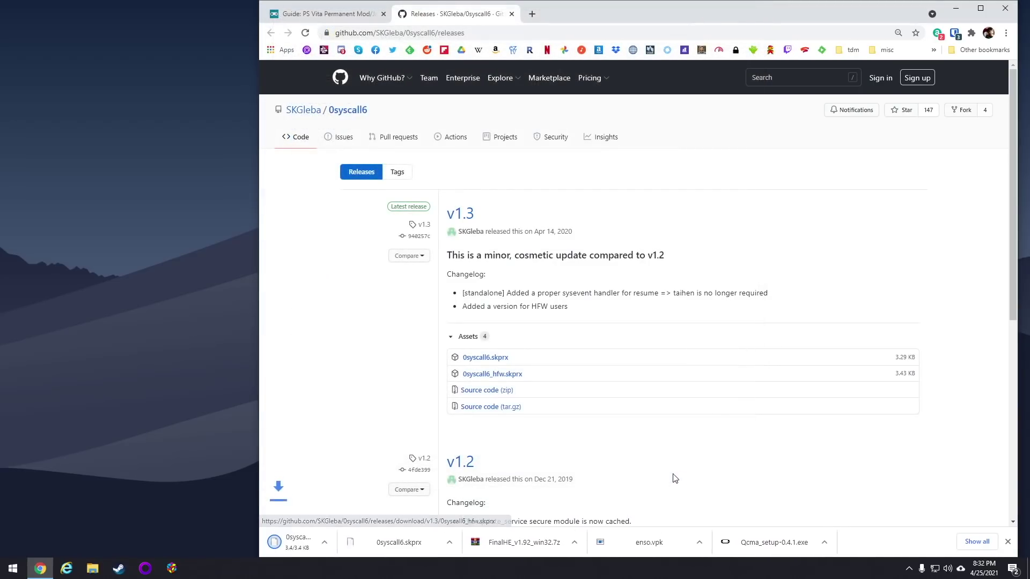
pyautogui.click(506, 14)
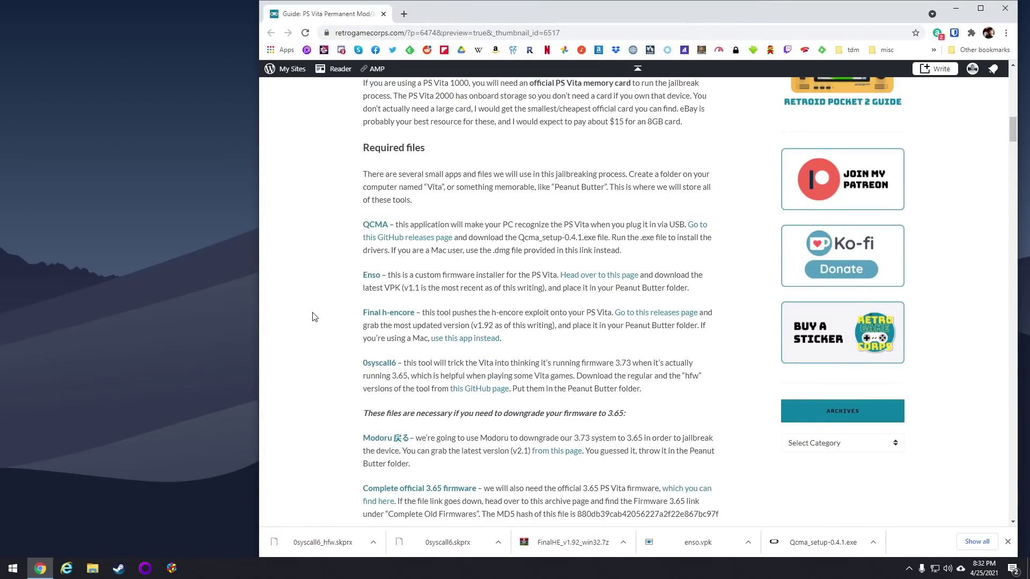
# Highlight the guide's note about the files necessary for downgrading the firmware to 3.65
pyautogui.scroll(-3, 314, 317)
pyautogui.moveTo(357, 254); pyautogui.dragTo(624, 252)
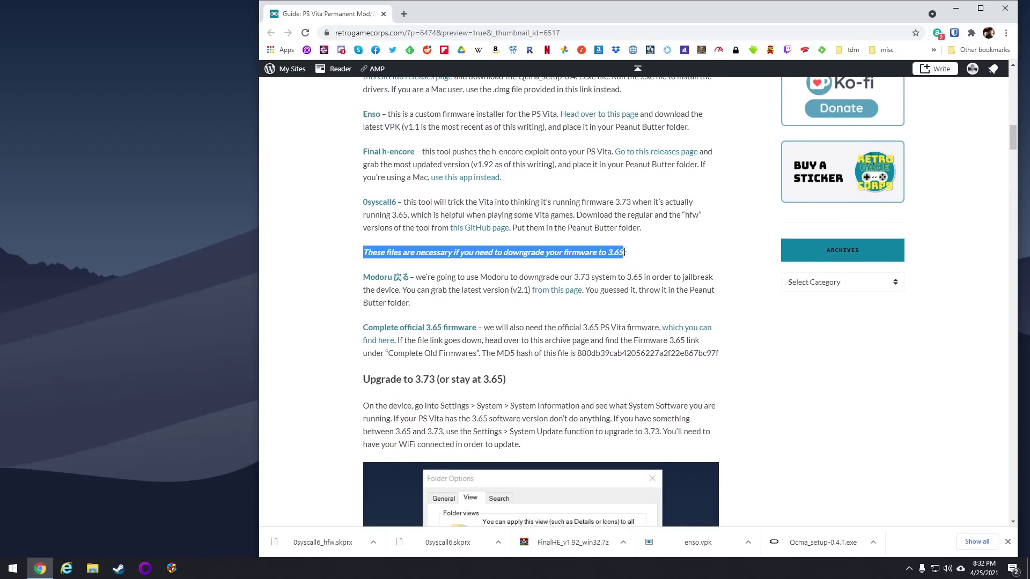
# Open the guide's Modoru releases link in a new tab, save modoru.vpk v2.1 in the Peanut Butter folder, and return to the guide
pyautogui.rightClick(385, 281)
pyautogui.click(432, 285)
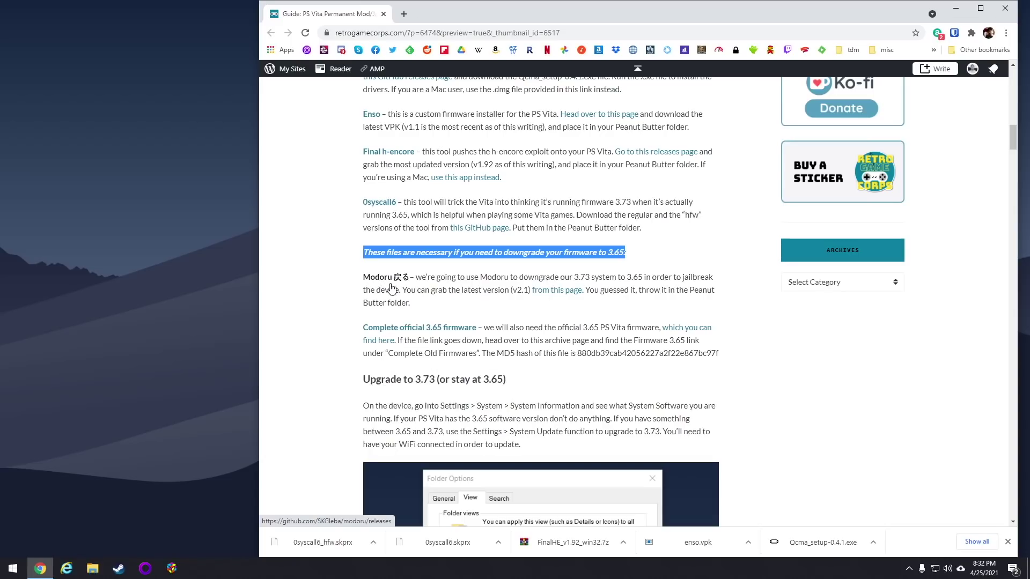
pyautogui.click(442, 15)
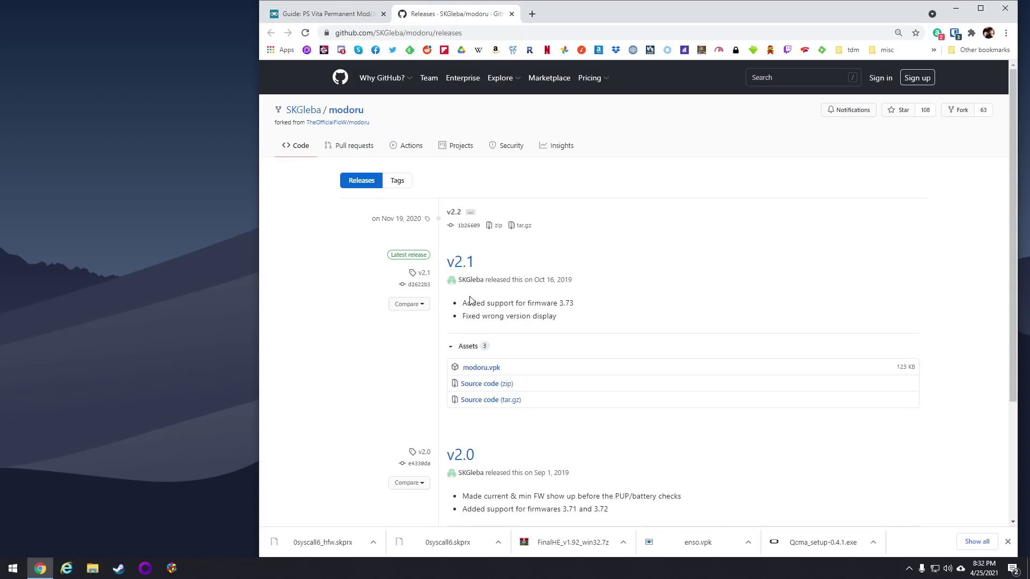
pyautogui.click(479, 369)
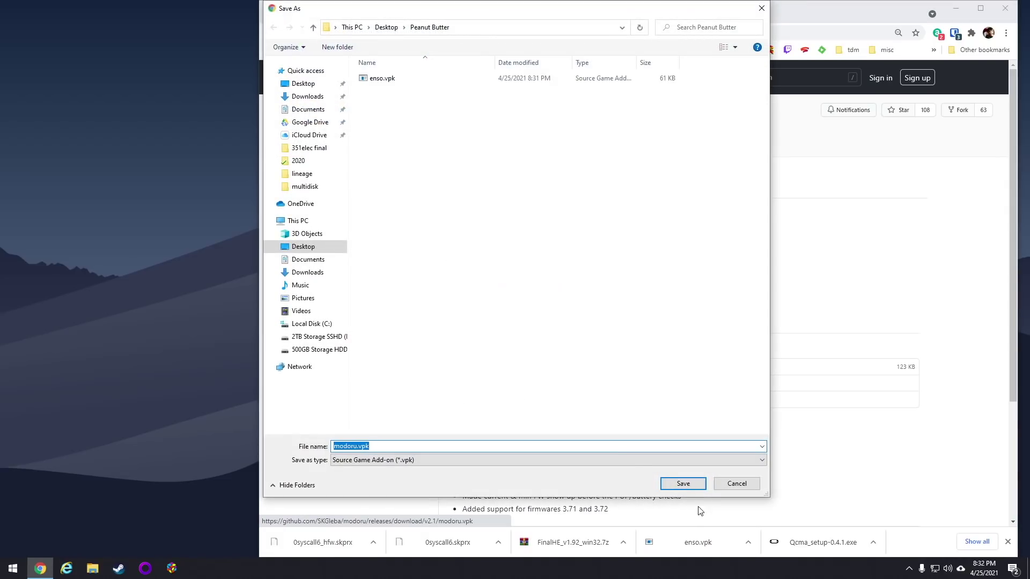
pyautogui.click(701, 483)
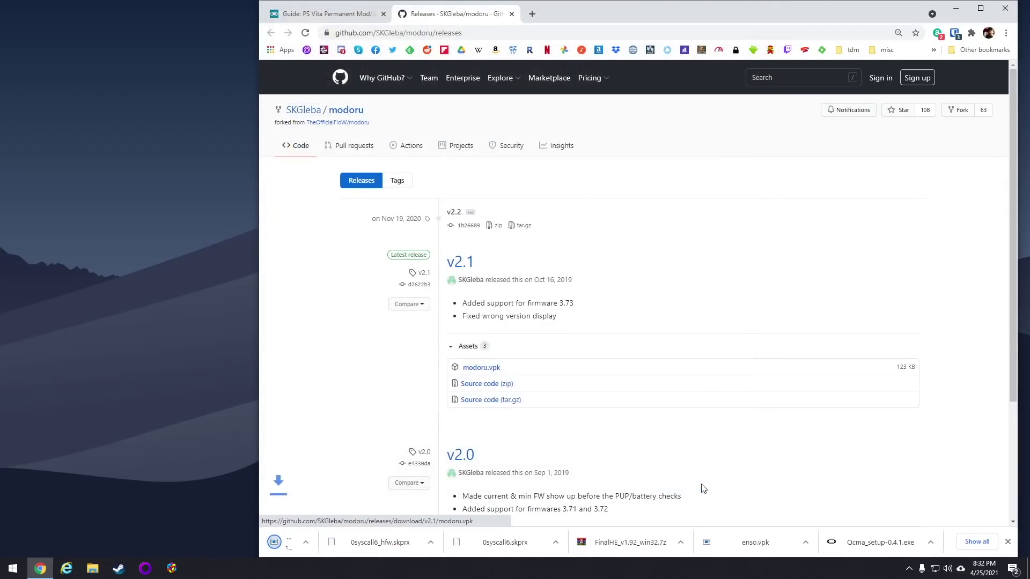
pyautogui.click(336, 15)
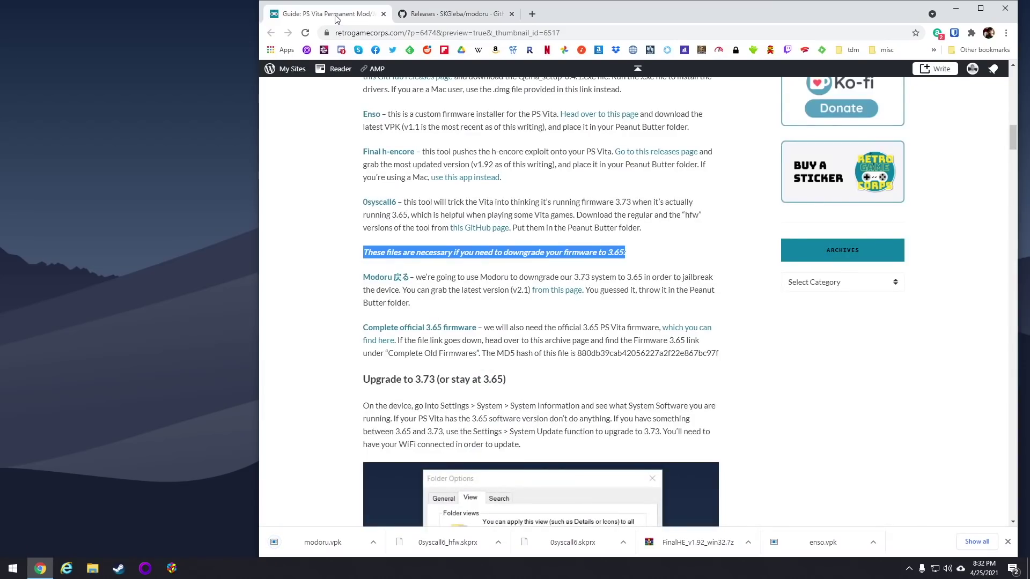
# Download PSVita OFW 1.65 complete.zip from the guide's official 3.65 firmware link into the Peanut Butter folder, closing the Modoru and MEGA pages
pyautogui.rightClick(413, 333)
pyautogui.click(432, 339)
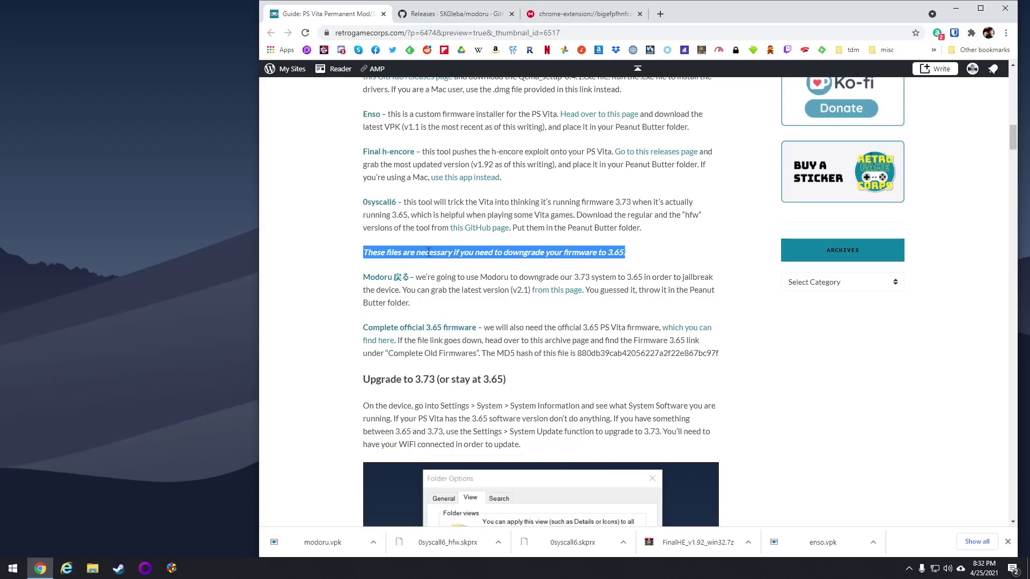
pyautogui.click(511, 14)
pyautogui.click(462, 14)
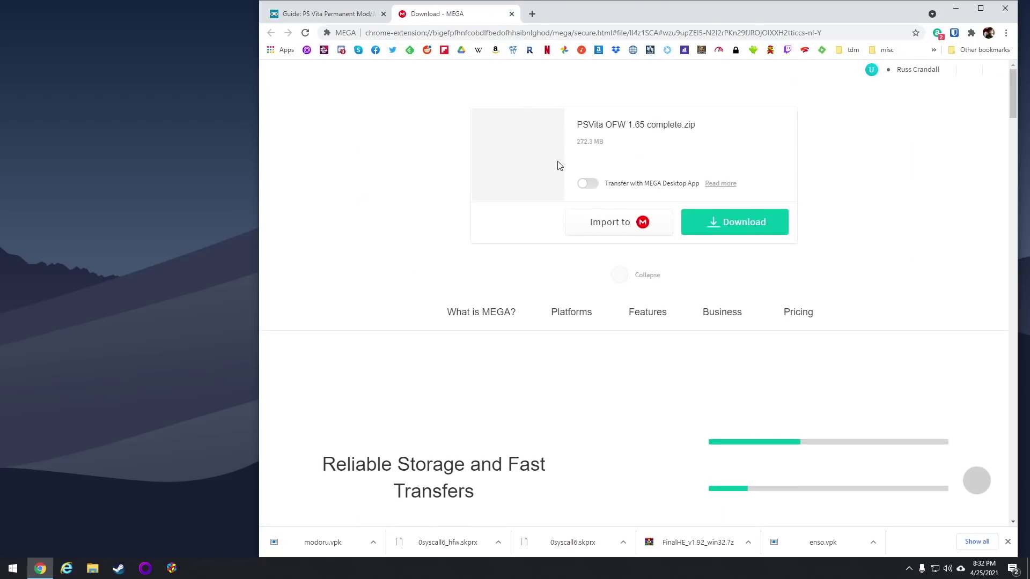
pyautogui.click(721, 222)
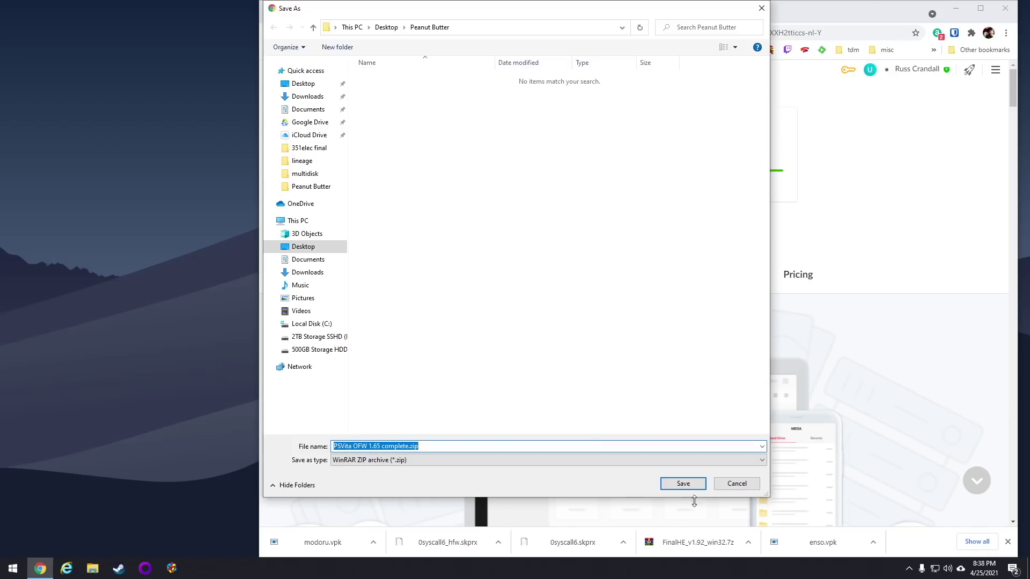
pyautogui.click(684, 484)
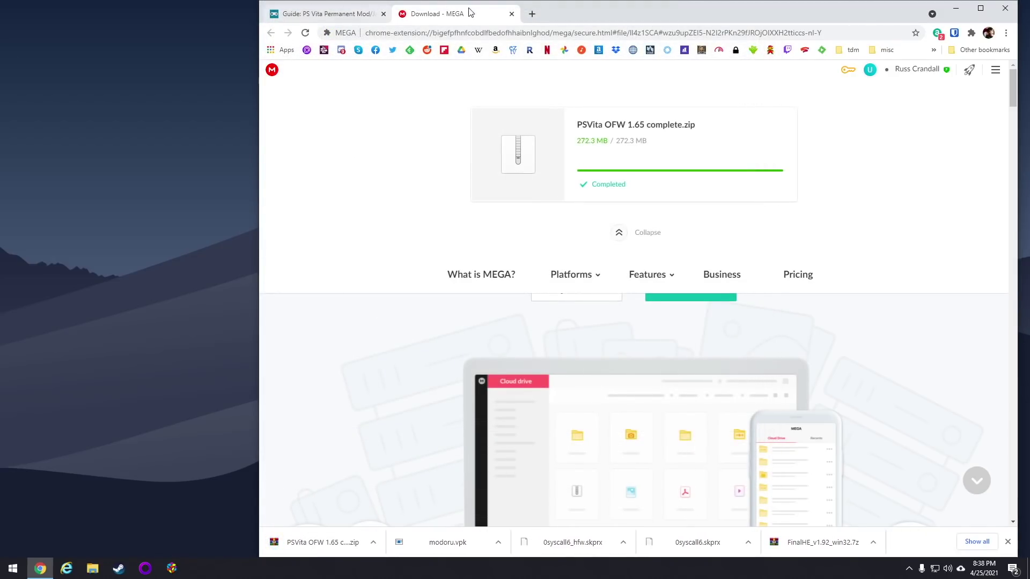
pyautogui.click(512, 14)
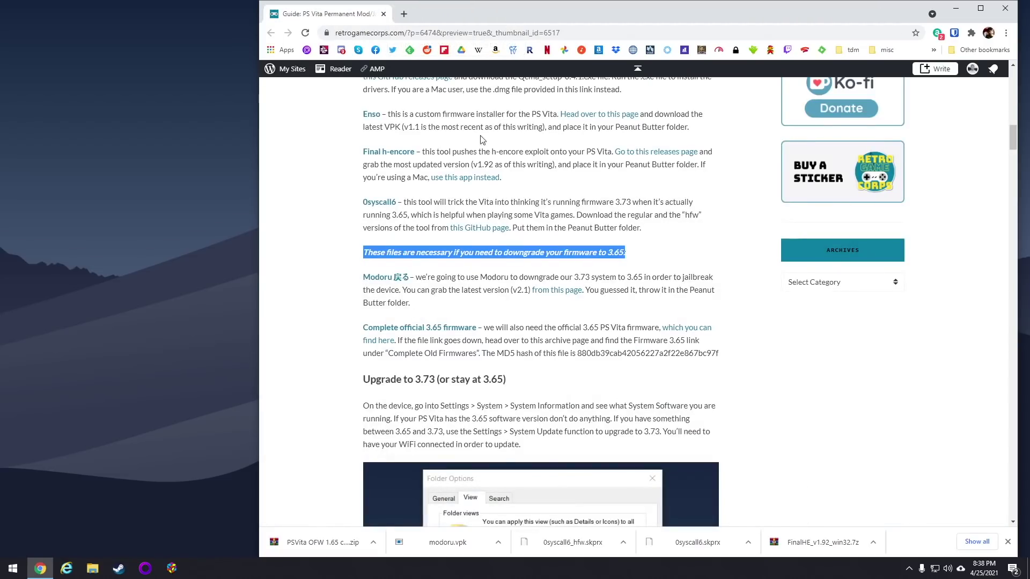
# Open File Explorer's folder view options and choose to show hidden files, folders, and drives
pyautogui.click(311, 340)
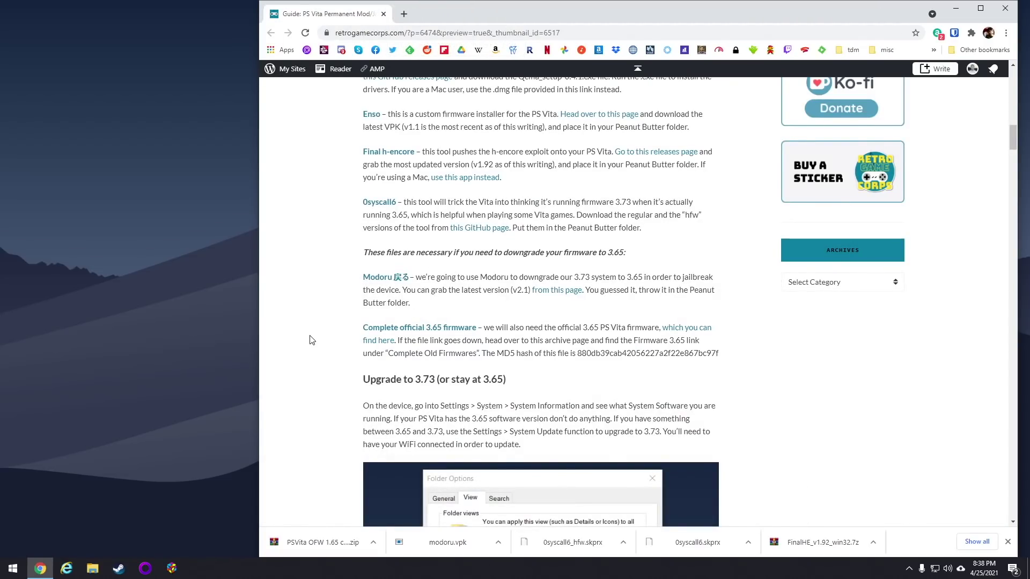
pyautogui.scroll(-10, 311, 340)
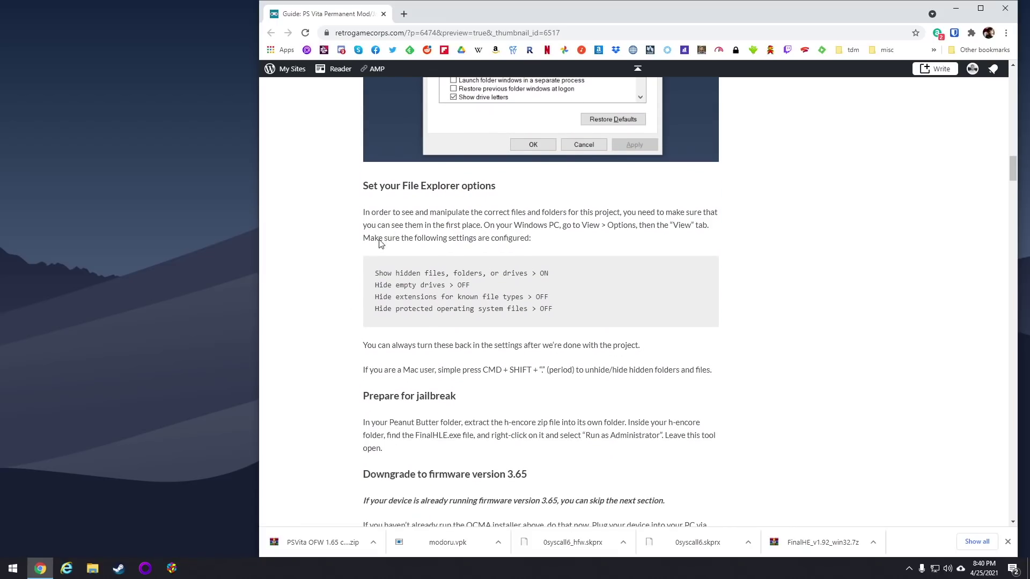
pyautogui.press('super+e')
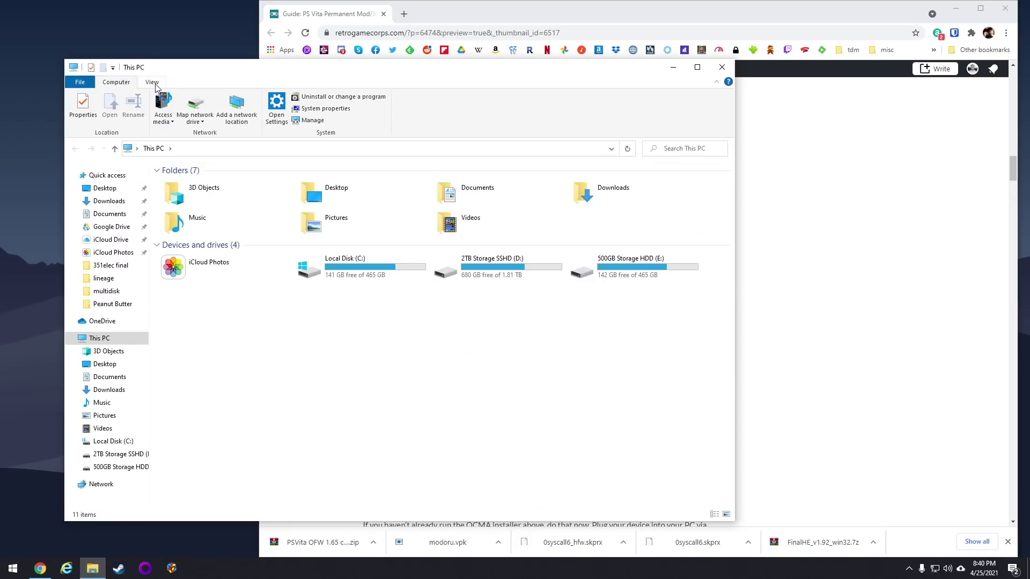
pyautogui.click(585, 106)
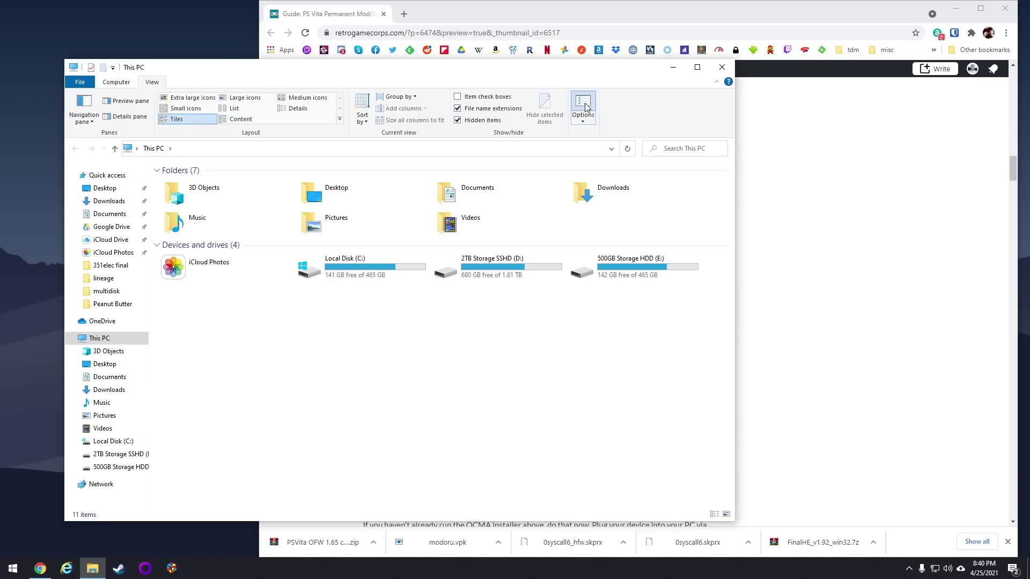
pyautogui.moveTo(207, 182); pyautogui.dragTo(437, 158)
pyautogui.click(347, 171)
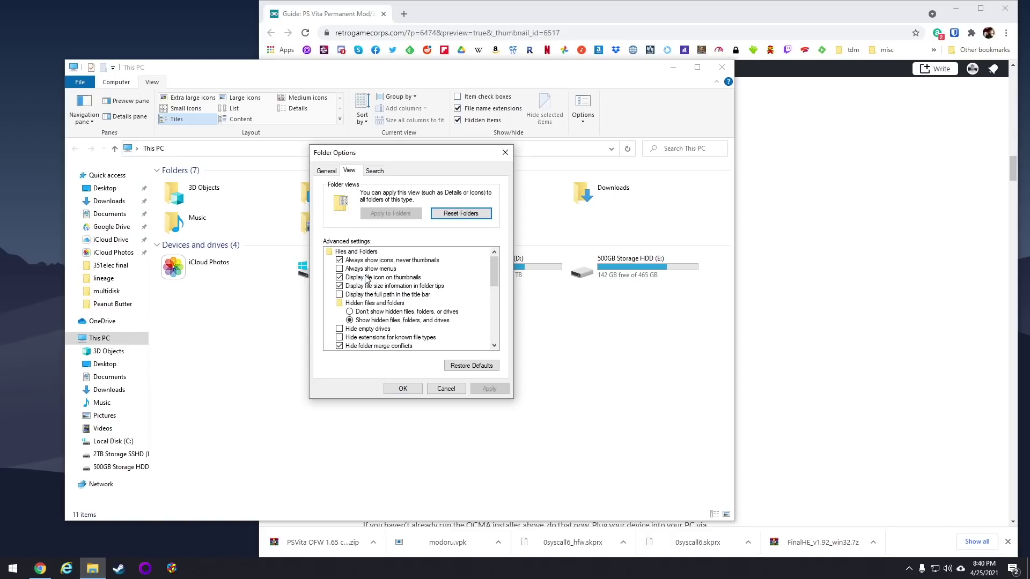
pyautogui.click(361, 320)
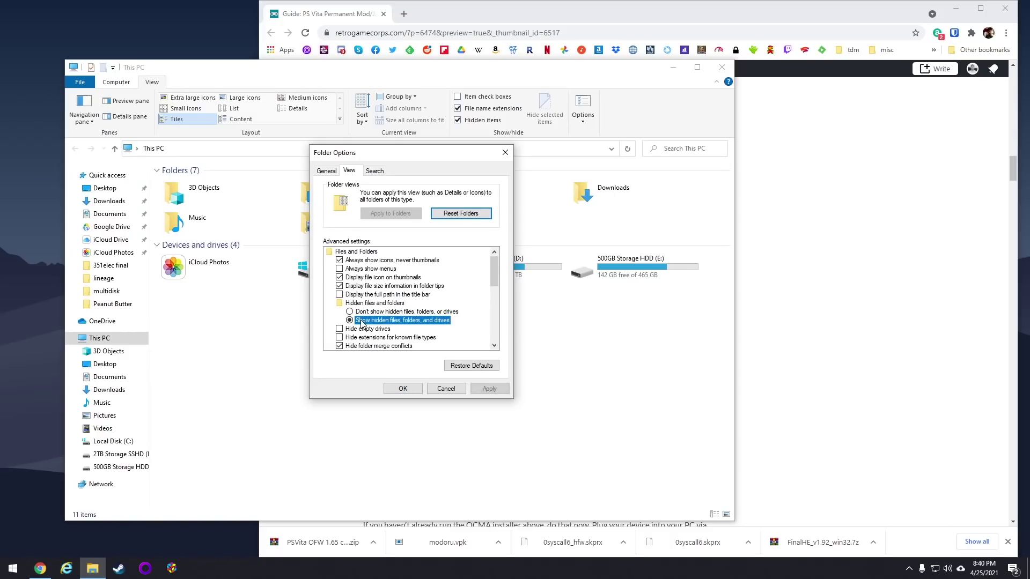
pyautogui.scroll(-2, 406, 321)
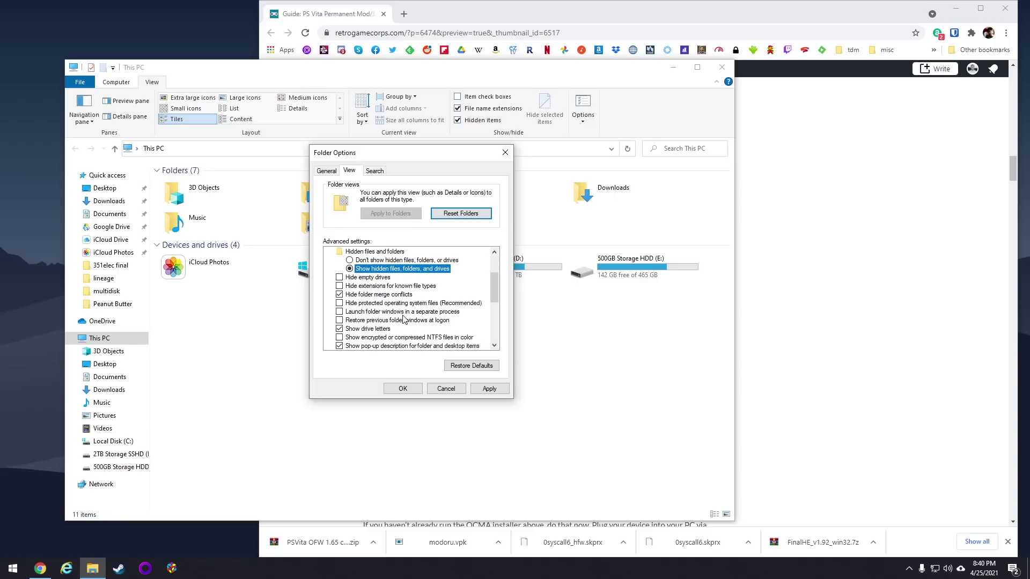
# Ensure empty drives, known file extensions and protected operating system files are not hidden, and apply the folder options
pyautogui.click(366, 278)
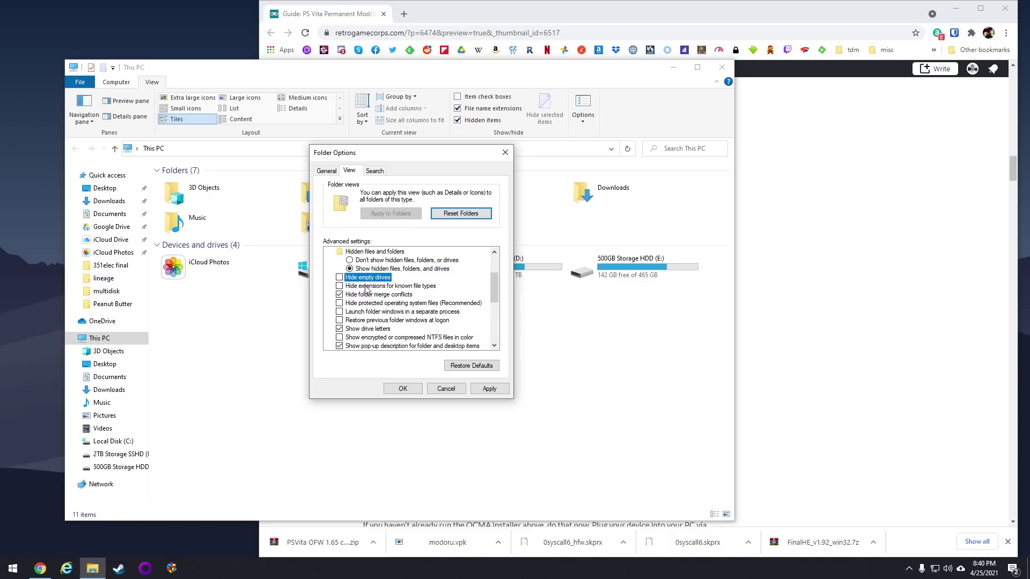
pyautogui.click(369, 287)
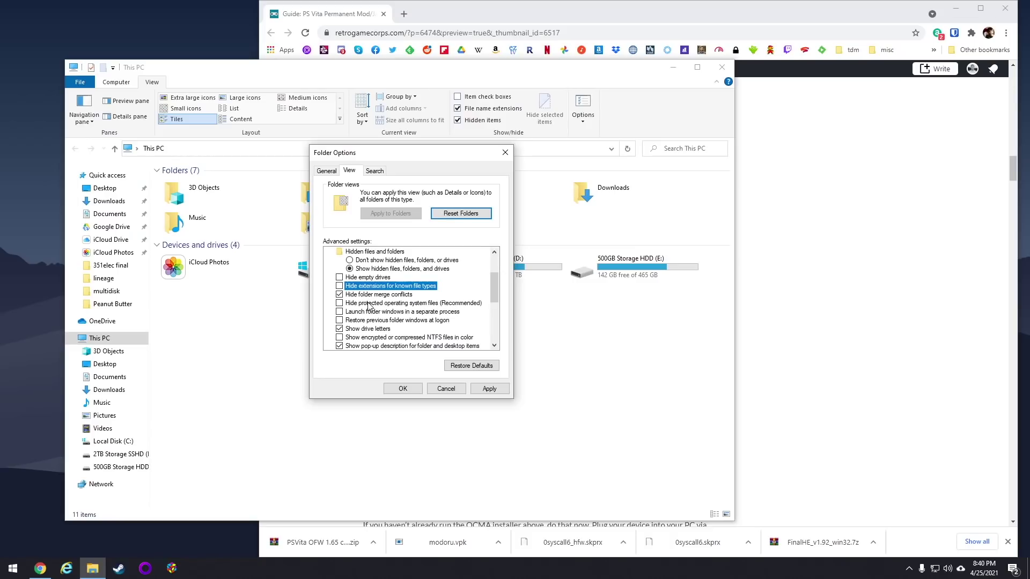
pyautogui.click(369, 304)
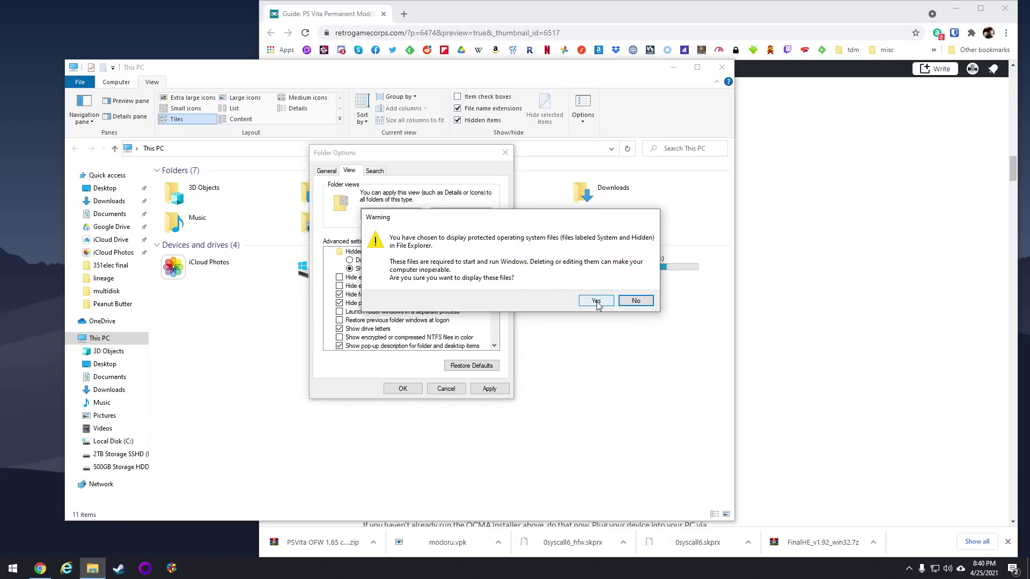
pyautogui.click(597, 302)
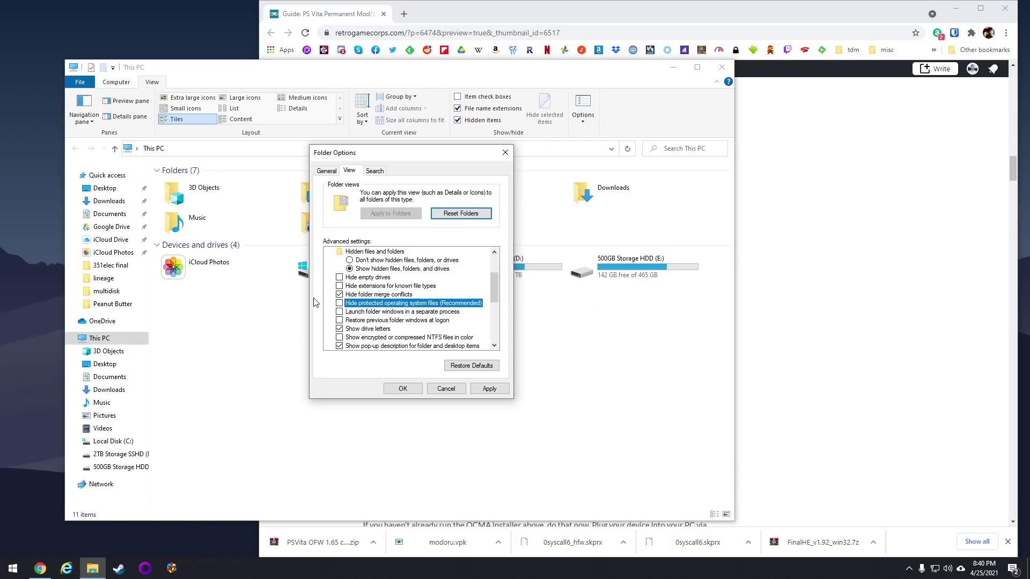
pyautogui.click(485, 390)
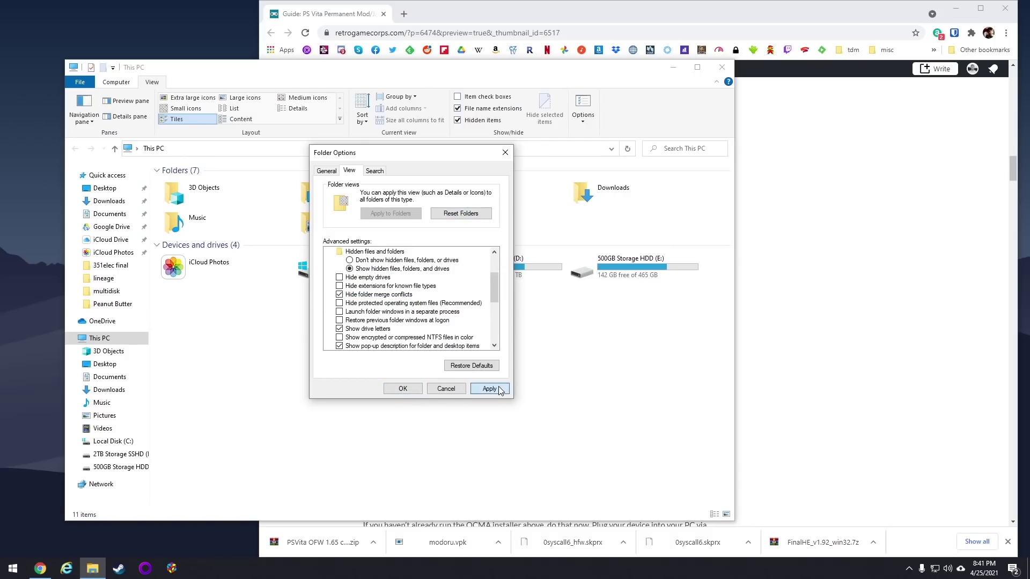
pyautogui.click(403, 390)
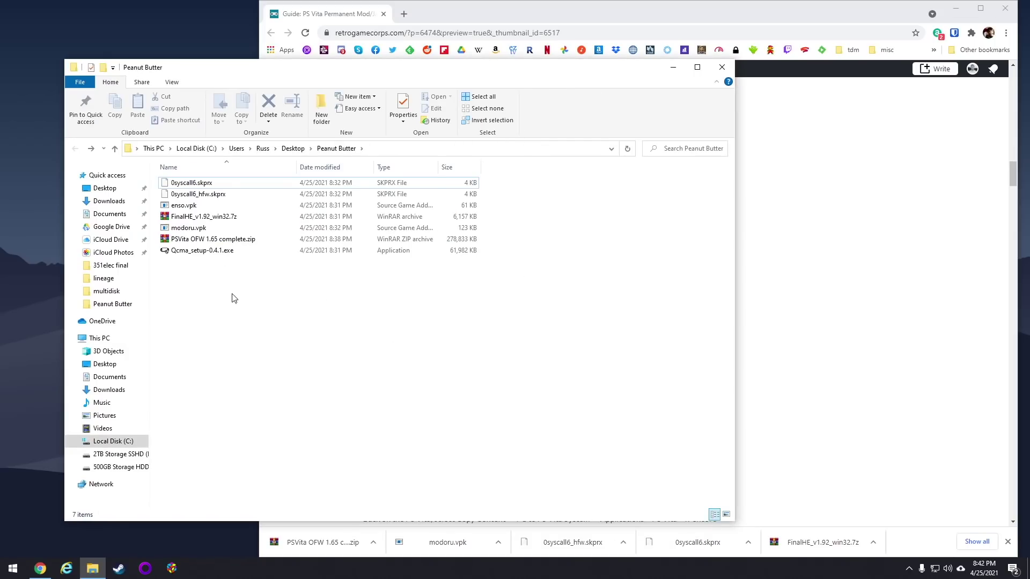
# Run Qcma_setup-0.4.1.exe from the Peanut Butter folder and install Qcma in English to C:\Program Files\Qcma
pyautogui.doubleClick(207, 251)
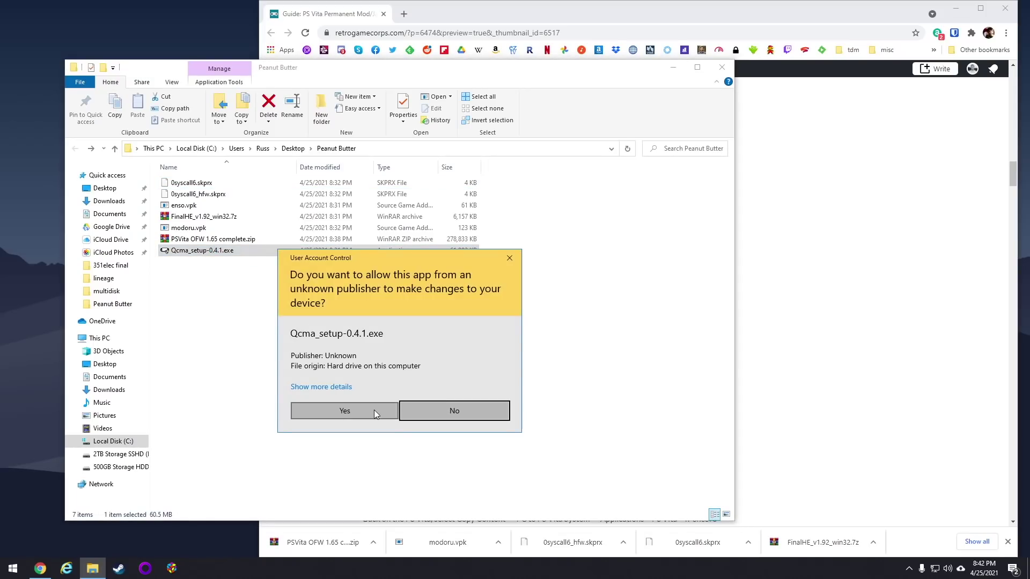
pyautogui.click(374, 410)
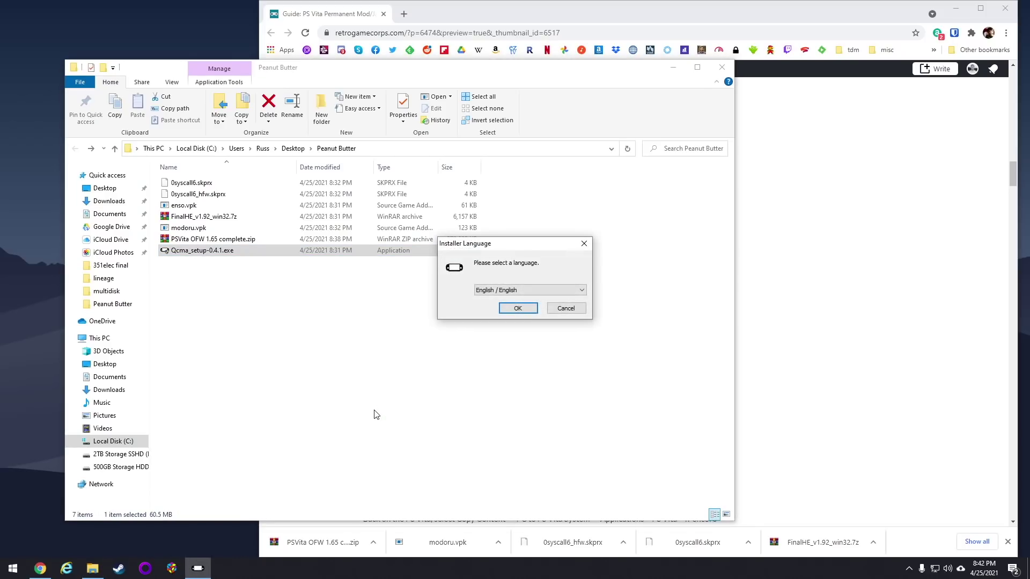
pyautogui.click(518, 309)
pyautogui.click(575, 370)
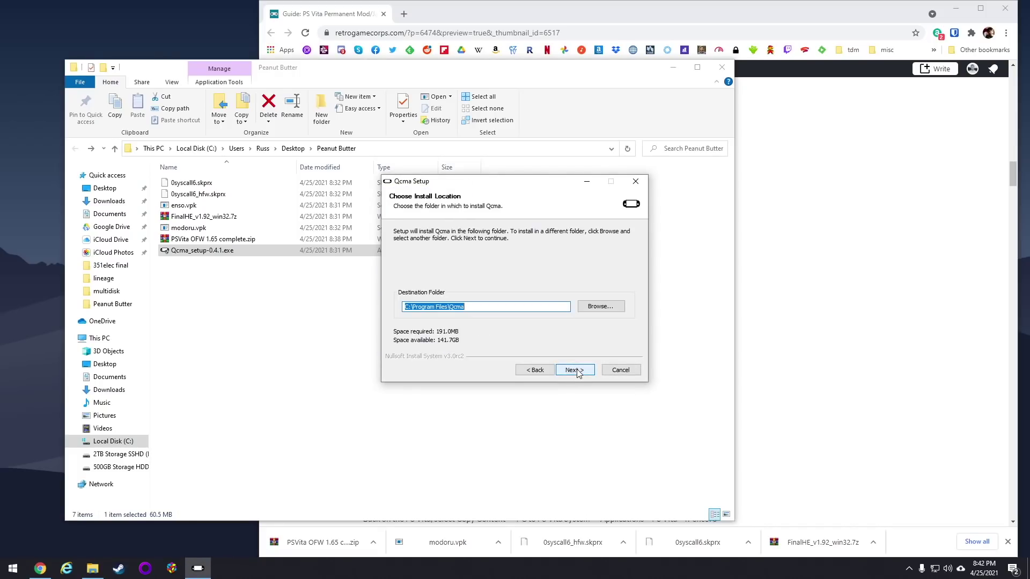
pyautogui.click(575, 371)
pyautogui.click(575, 370)
pyautogui.click(575, 370)
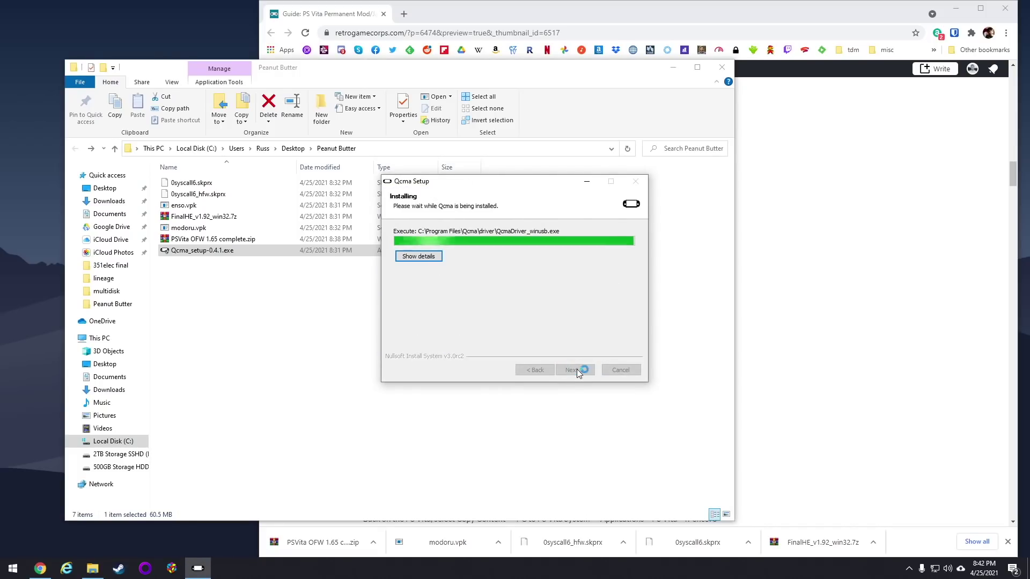
# Finish the Qcma setup without running Qcma or creating a desktop shortcut
pyautogui.click(292, 284)
pyautogui.click(280, 279)
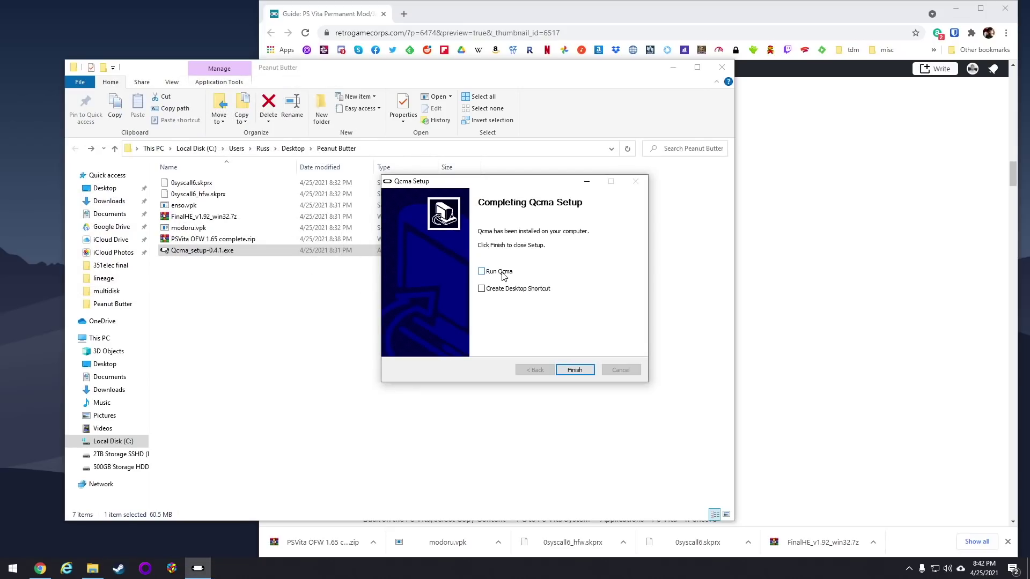
pyautogui.click(575, 370)
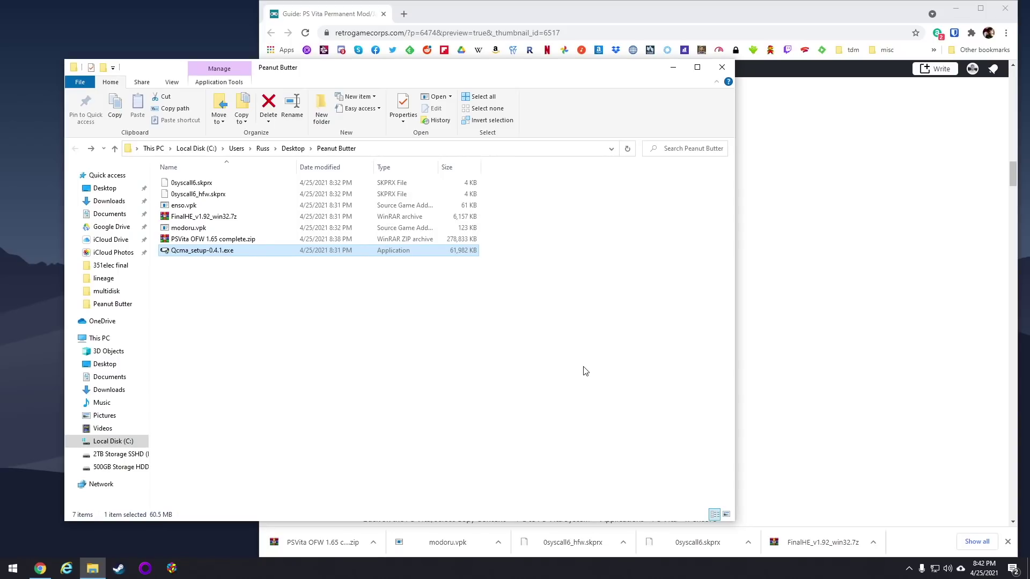
# Extract FinalHE_v1.92_win32.7z into its own FinalHE_v1.92_win32 folder inside the Peanut Butter folder
pyautogui.click(585, 371)
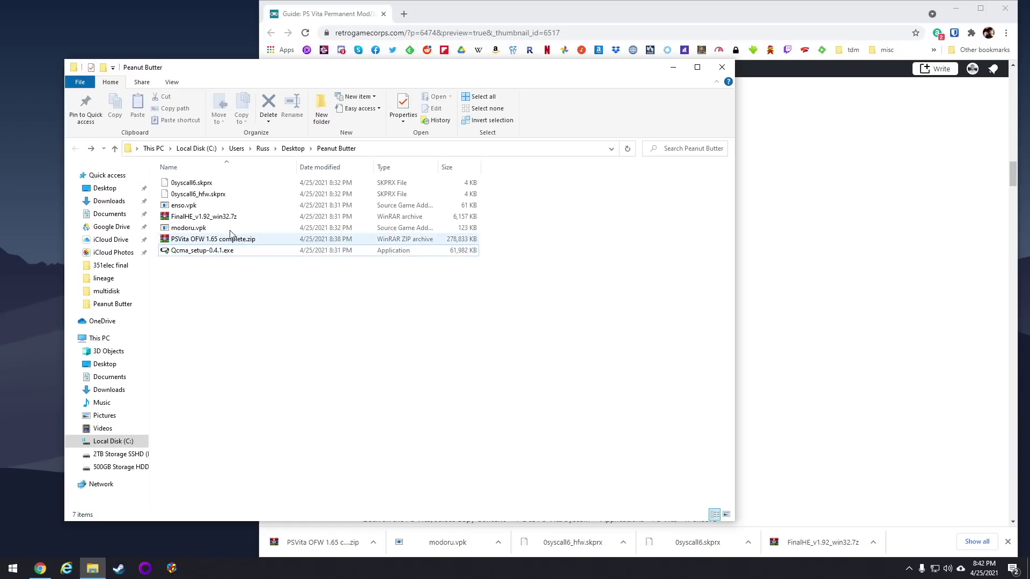
pyautogui.rightClick(220, 218)
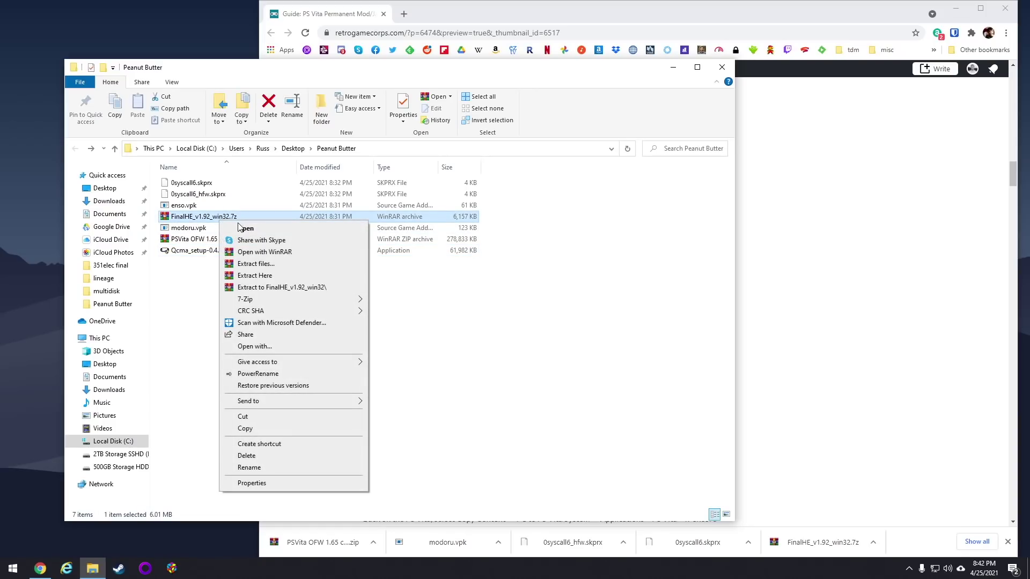
pyautogui.click(281, 265)
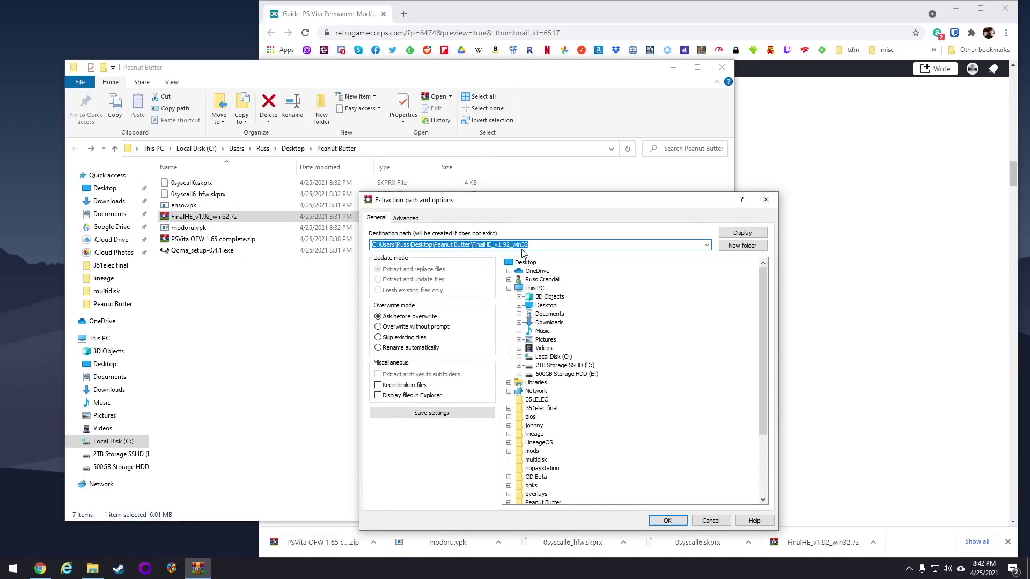
pyautogui.click(666, 520)
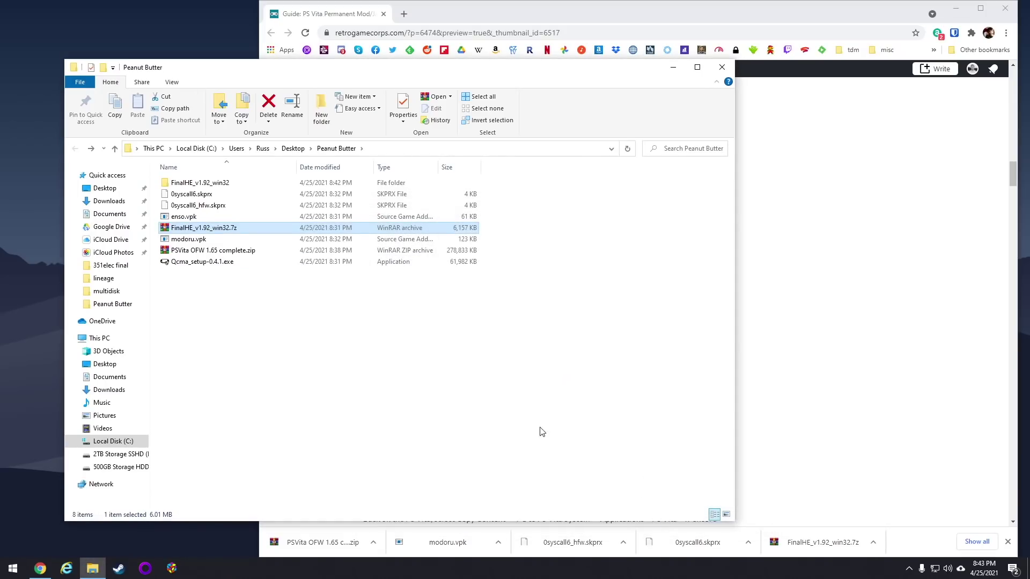
# Launch FinalHE.exe from the FinalHE_v1.92_win32 folder with firewall access on public networks, then move its window aside and minimize File Explorer
pyautogui.doubleClick(210, 186)
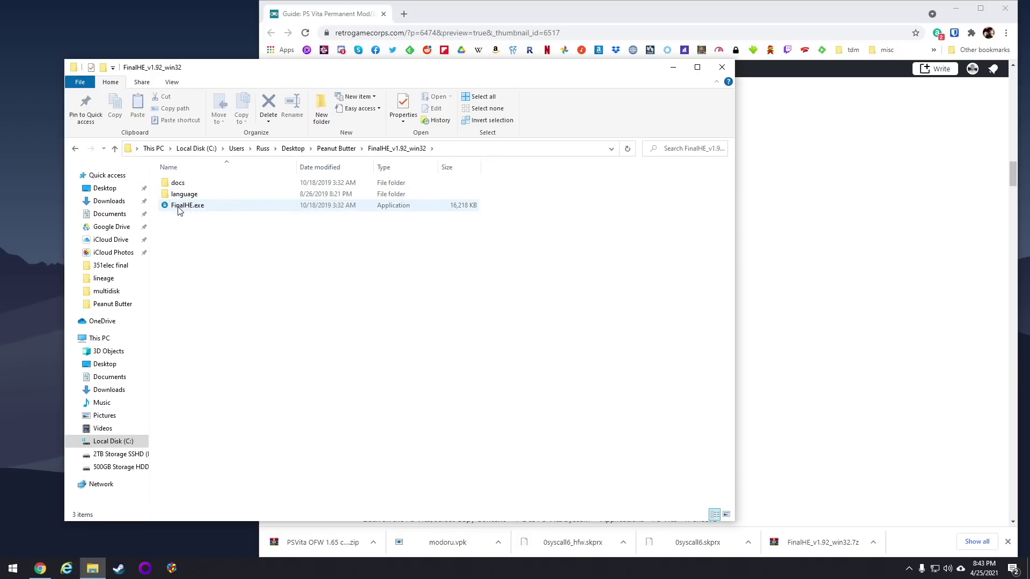
pyautogui.click(178, 211)
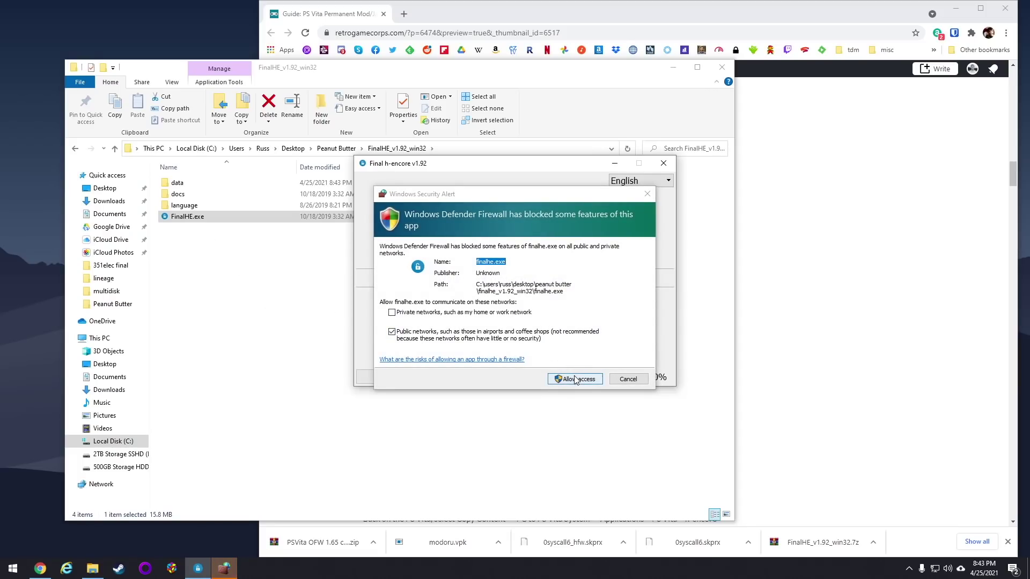
pyautogui.click(567, 379)
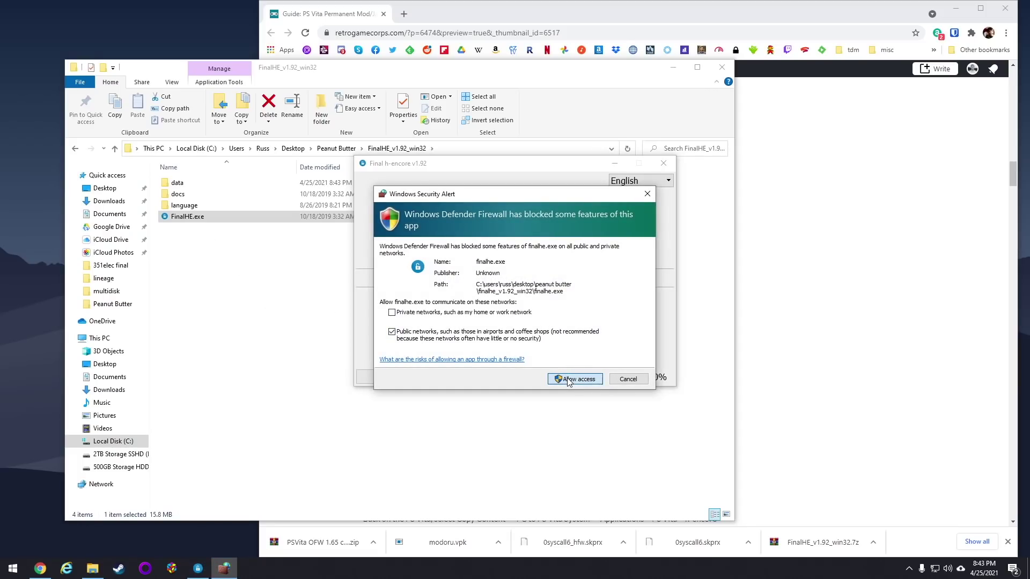
pyautogui.click(569, 380)
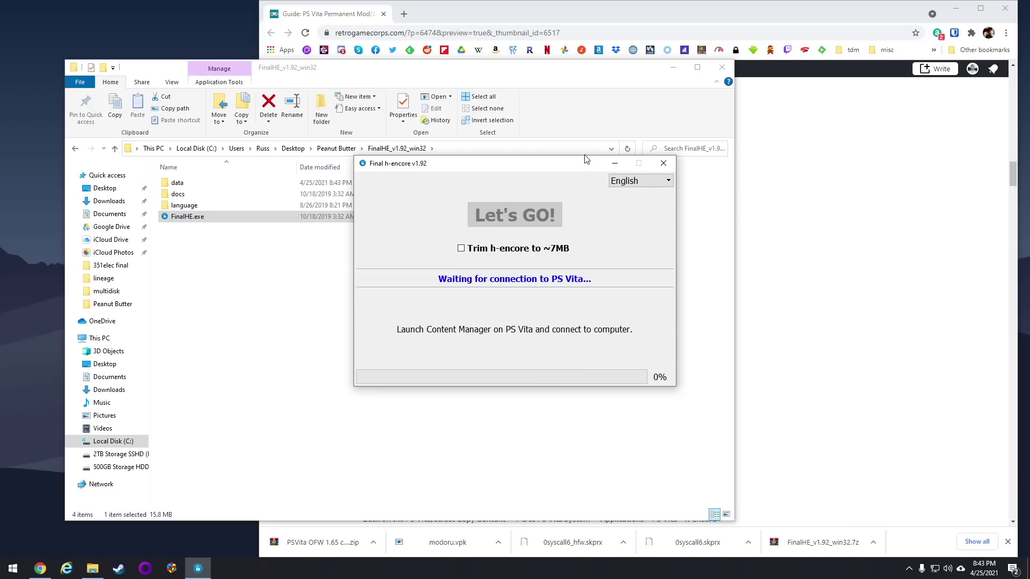
pyautogui.moveTo(541, 171); pyautogui.dragTo(207, 54)
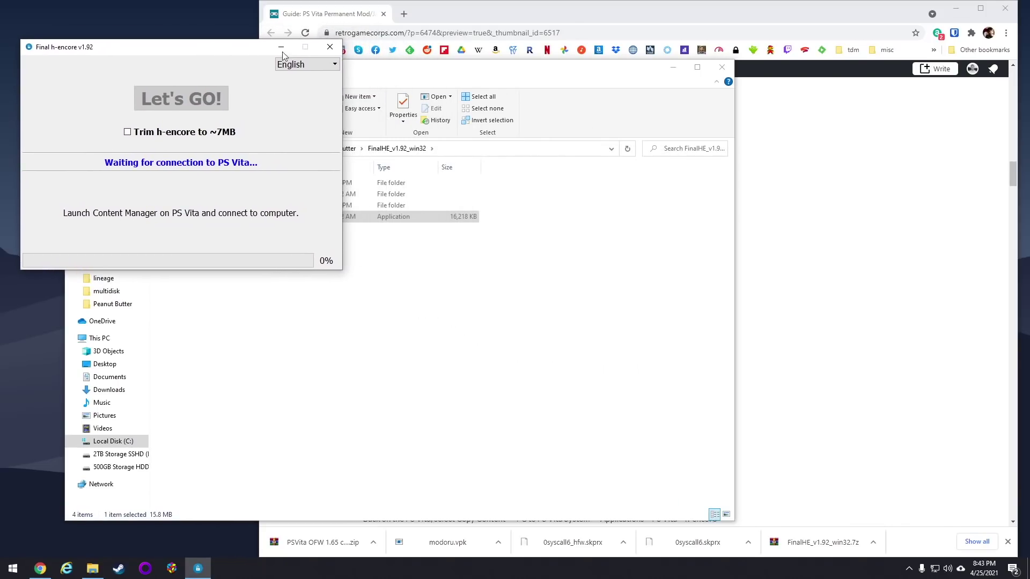
pyautogui.click(672, 69)
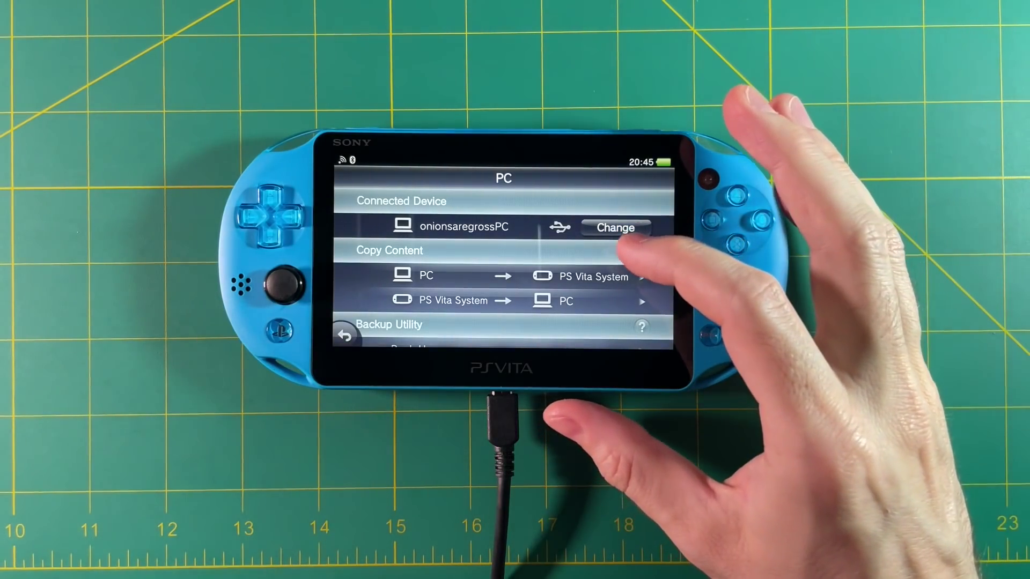
pyautogui.click(606, 275)
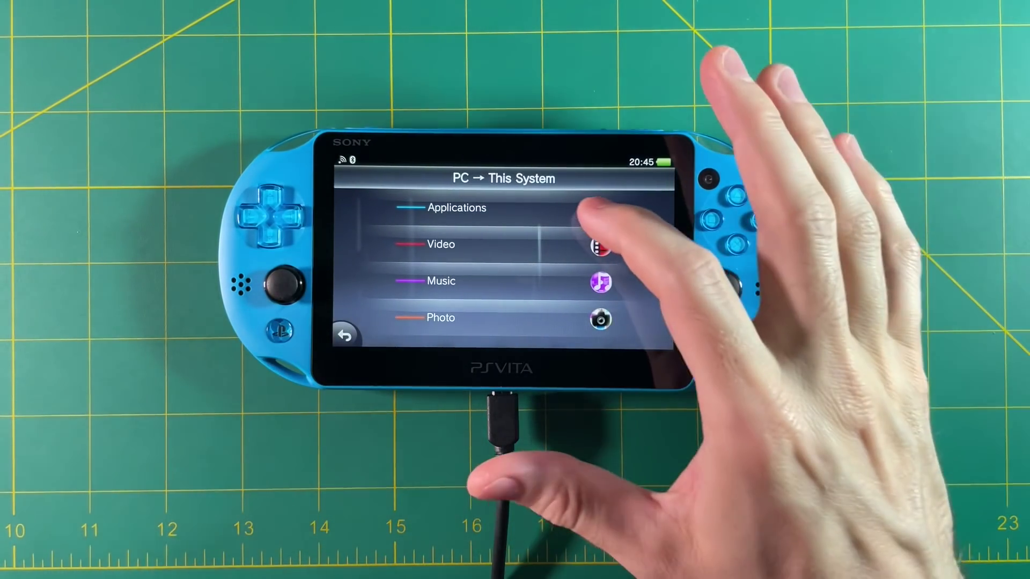
pyautogui.click(587, 208)
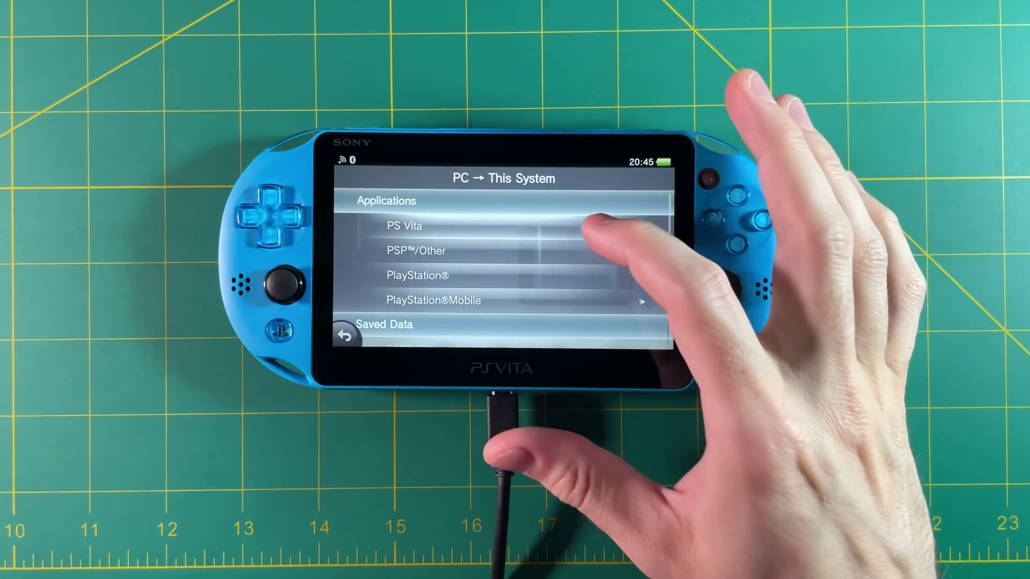
pyautogui.click(603, 226)
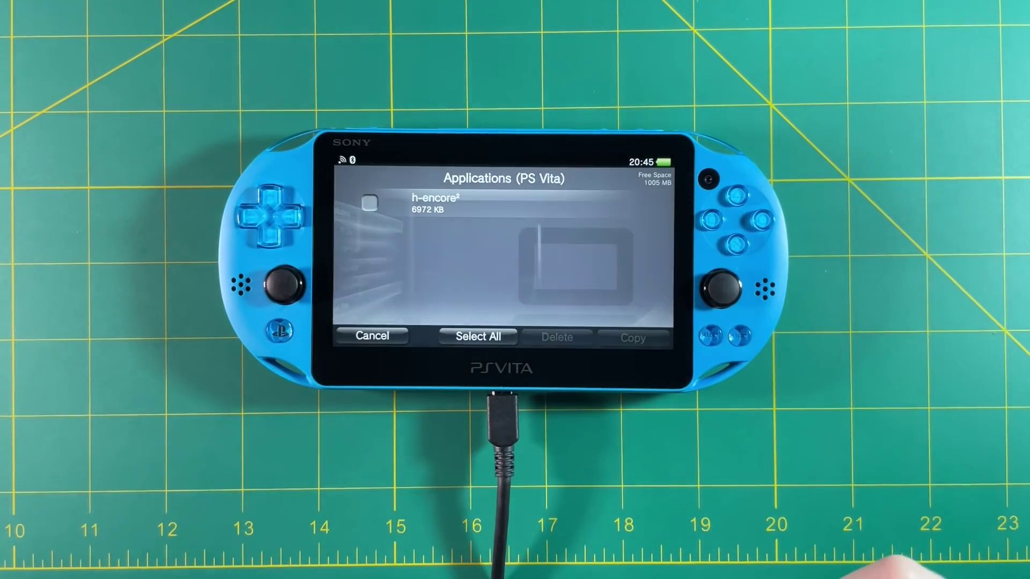
pyautogui.click(370, 203)
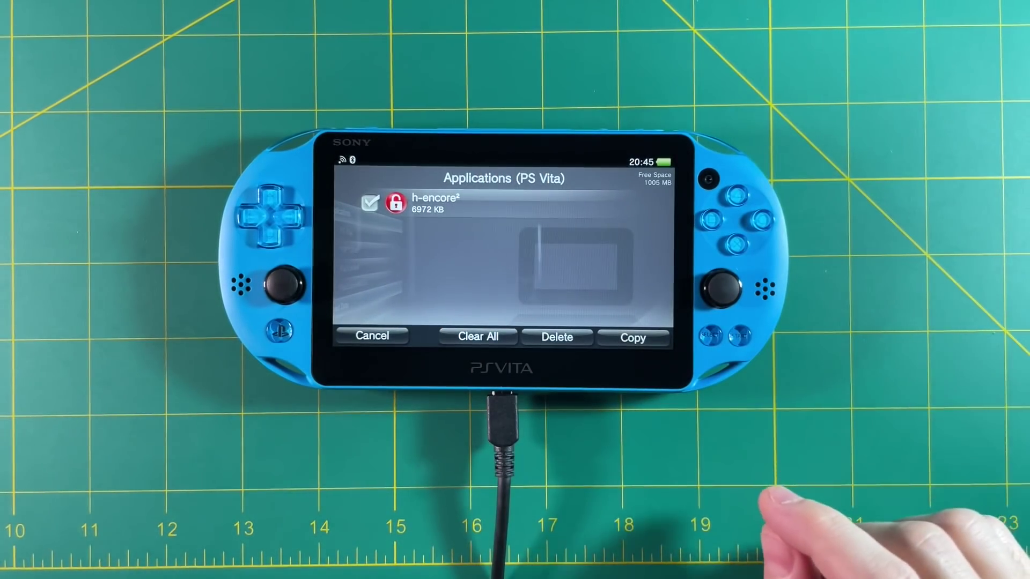
pyautogui.click(633, 338)
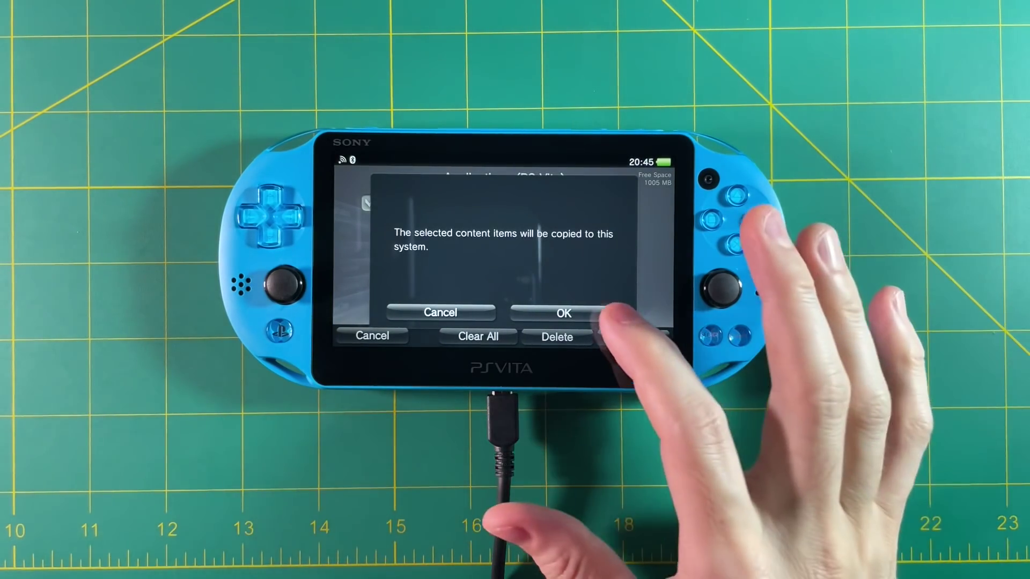
pyautogui.click(601, 315)
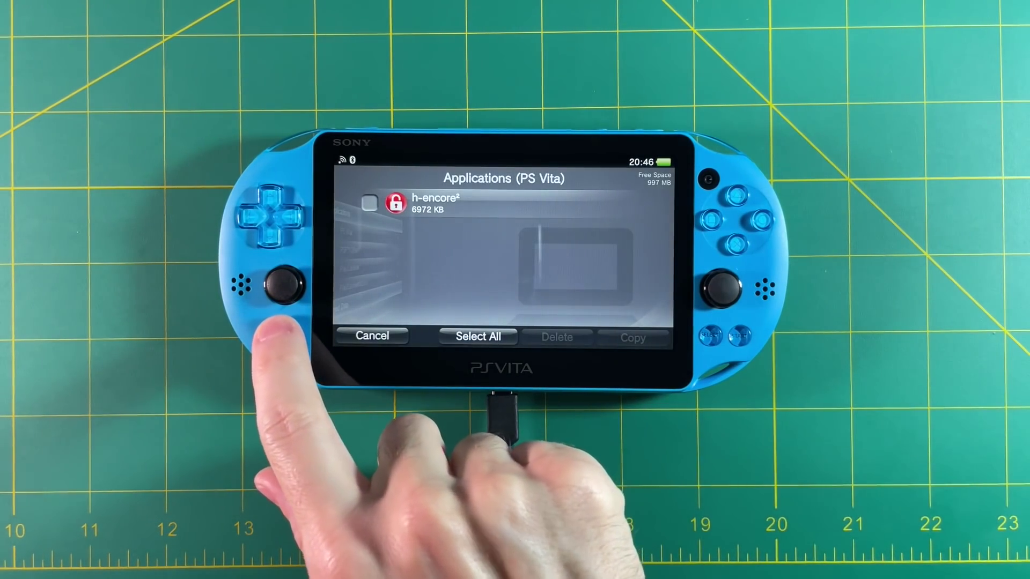
pyautogui.click(280, 331)
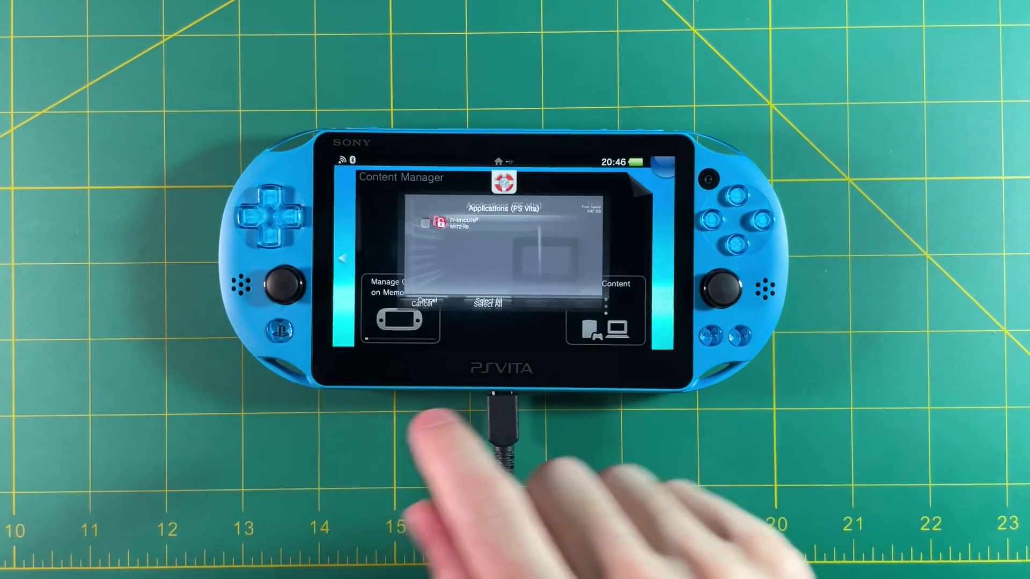
pyautogui.moveTo(643, 177); pyautogui.dragTo(483, 300)
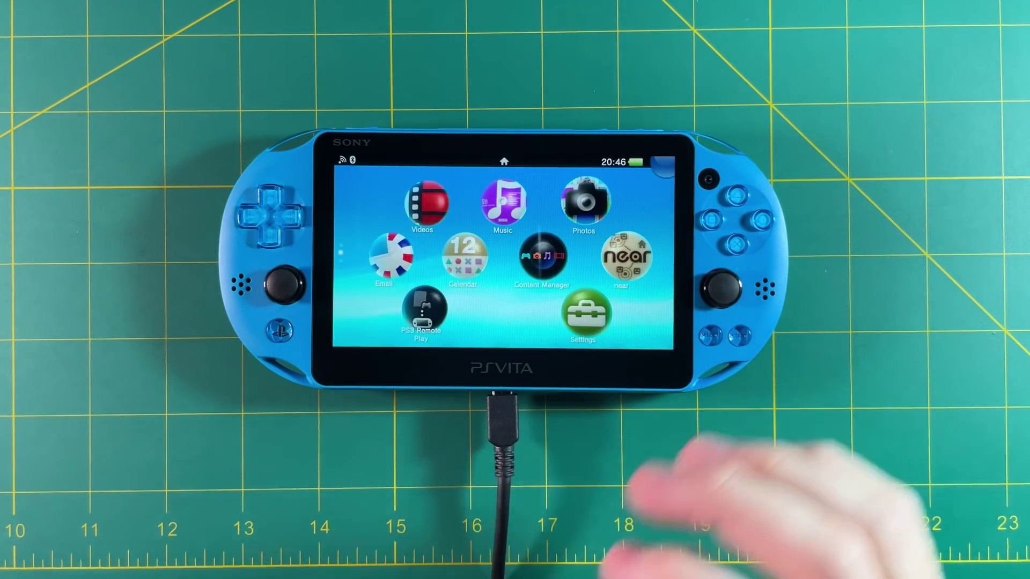
pyautogui.moveTo(652, 306); pyautogui.dragTo(676, 220)
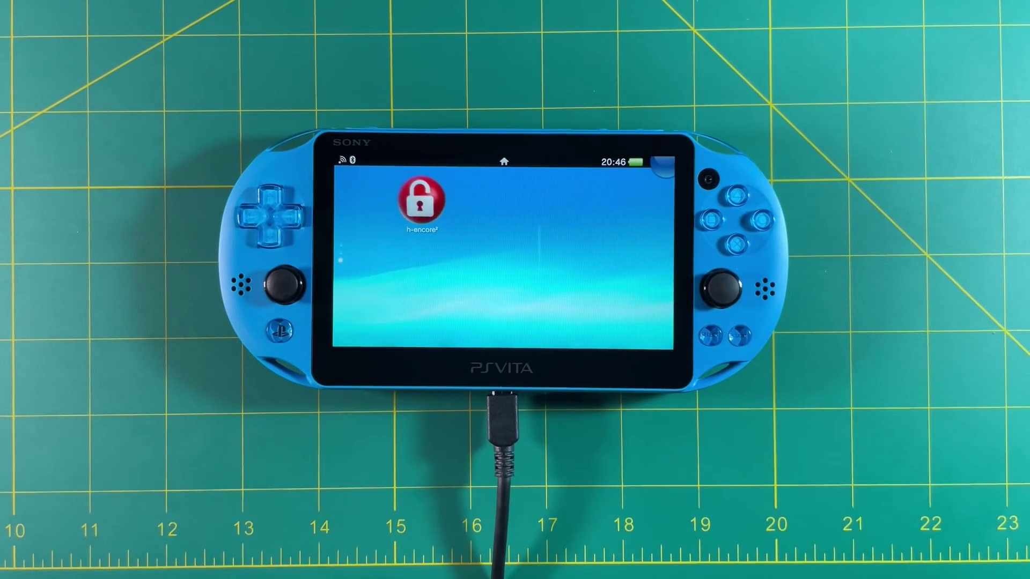
pyautogui.click(421, 200)
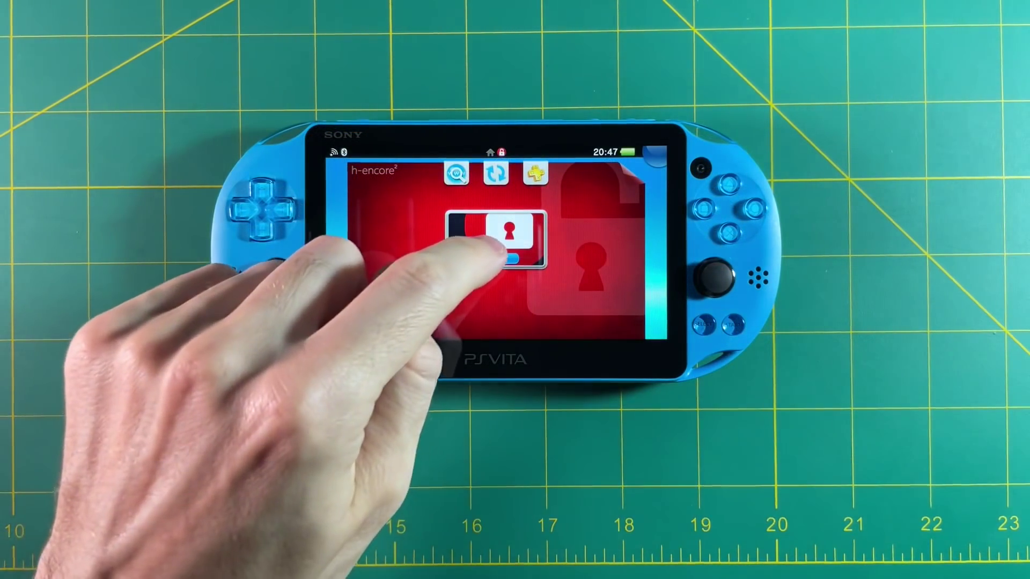
pyautogui.click(495, 259)
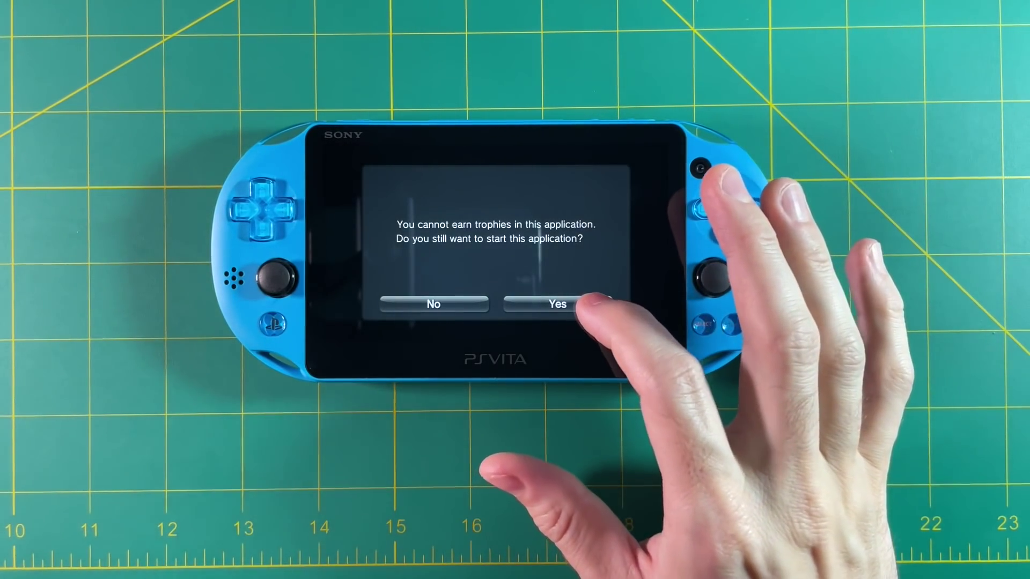
pyautogui.click(558, 304)
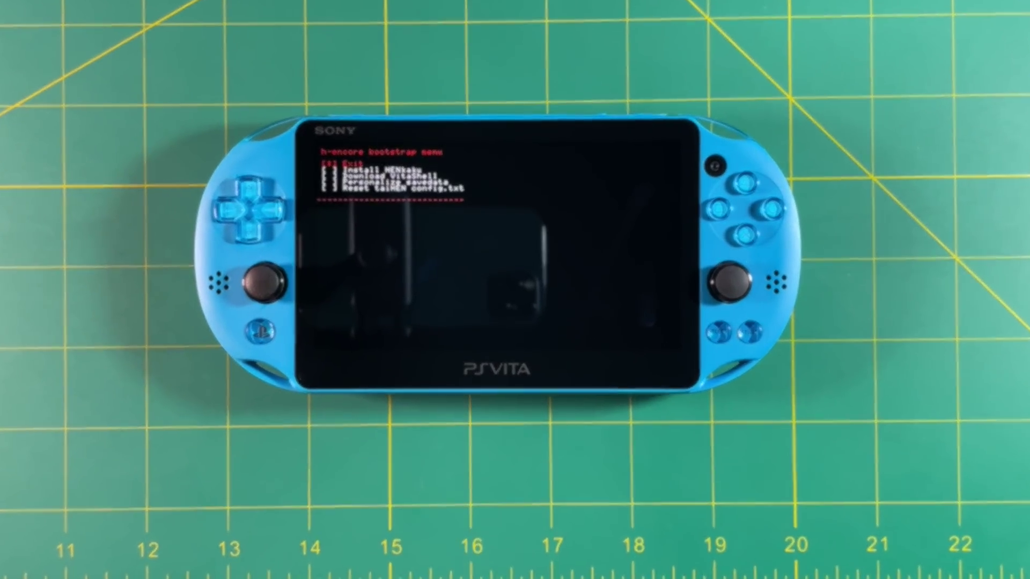
pyautogui.press('Down')
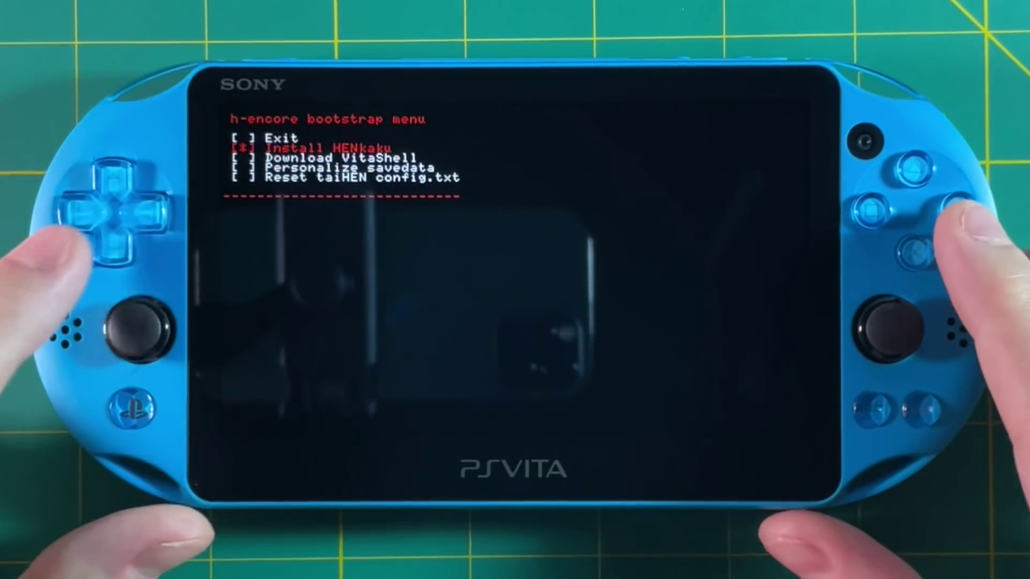
pyautogui.press('Return')
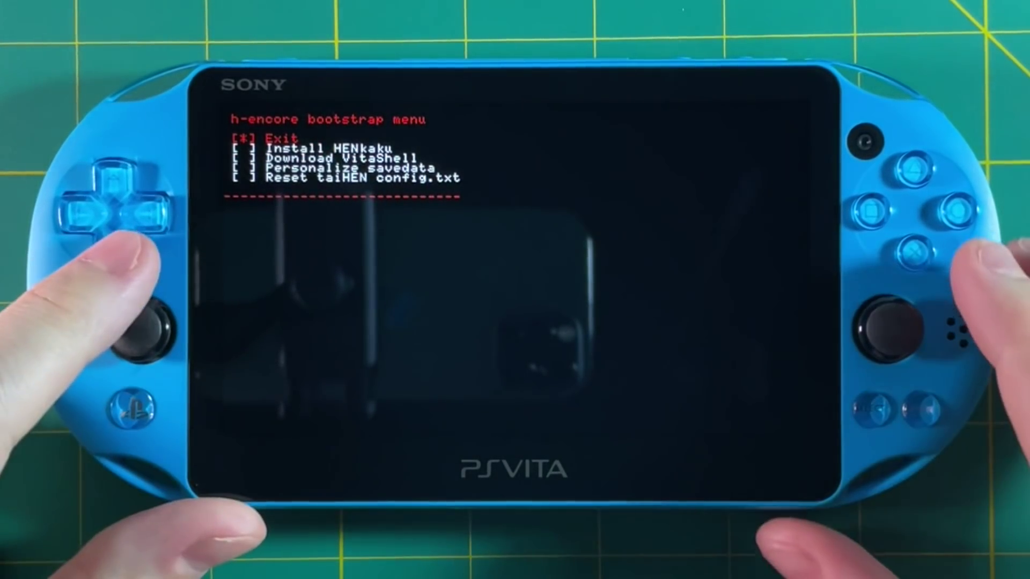
pyautogui.press('Down')
pyautogui.press('Down')
pyautogui.press('Return')
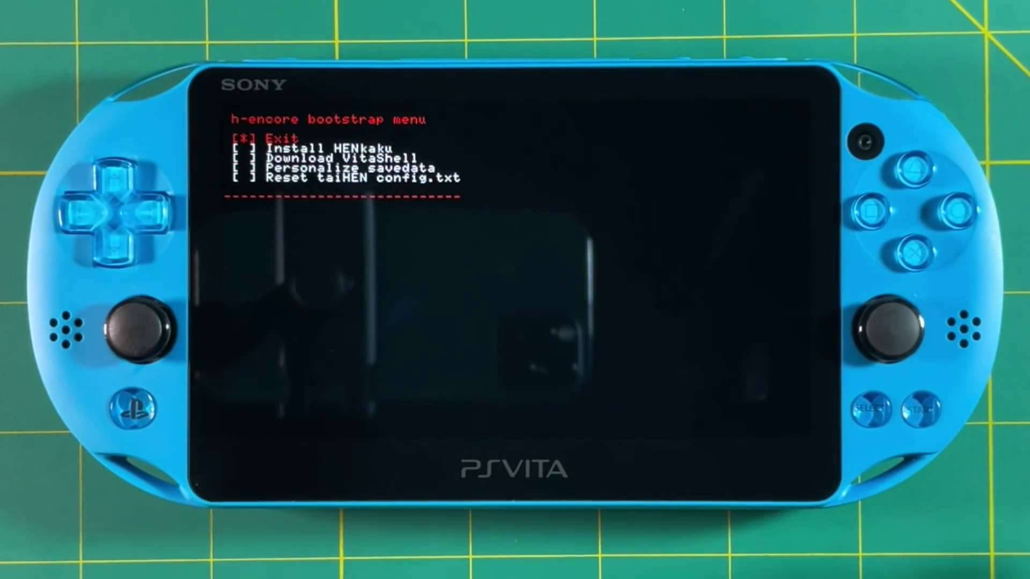
pyautogui.click(913, 252)
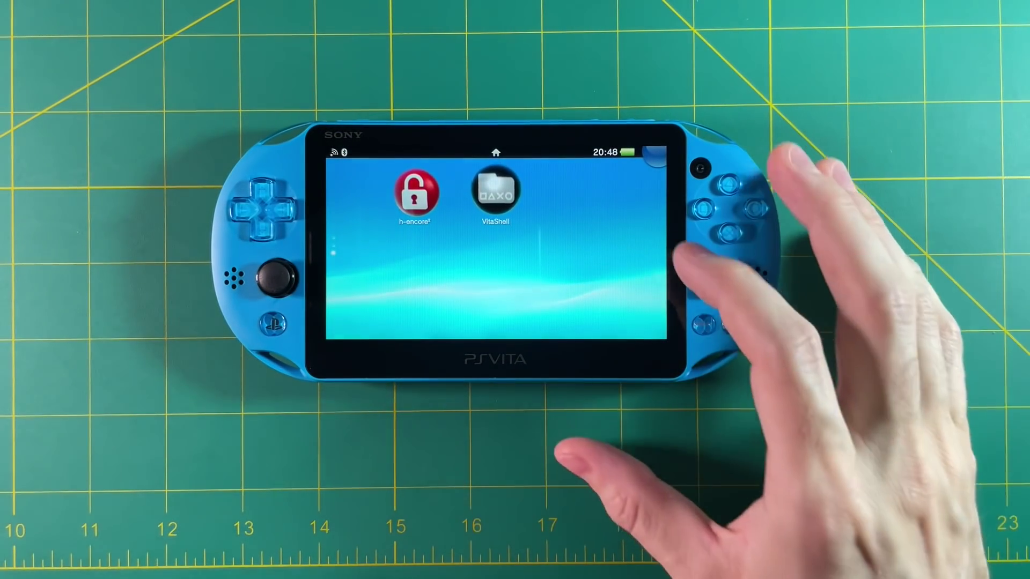
pyautogui.moveTo(648, 203)
pyautogui.mouseDown()
pyautogui.moveTo(648, 285)
pyautogui.moveTo(622, 204)
pyautogui.moveTo(622, 284)
pyautogui.mouseUp()
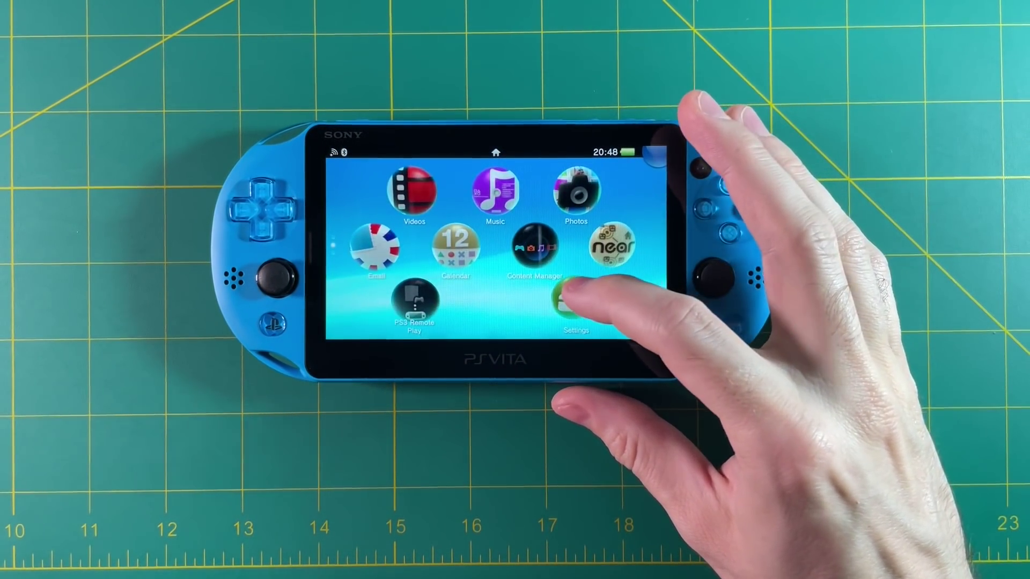
pyautogui.click(576, 303)
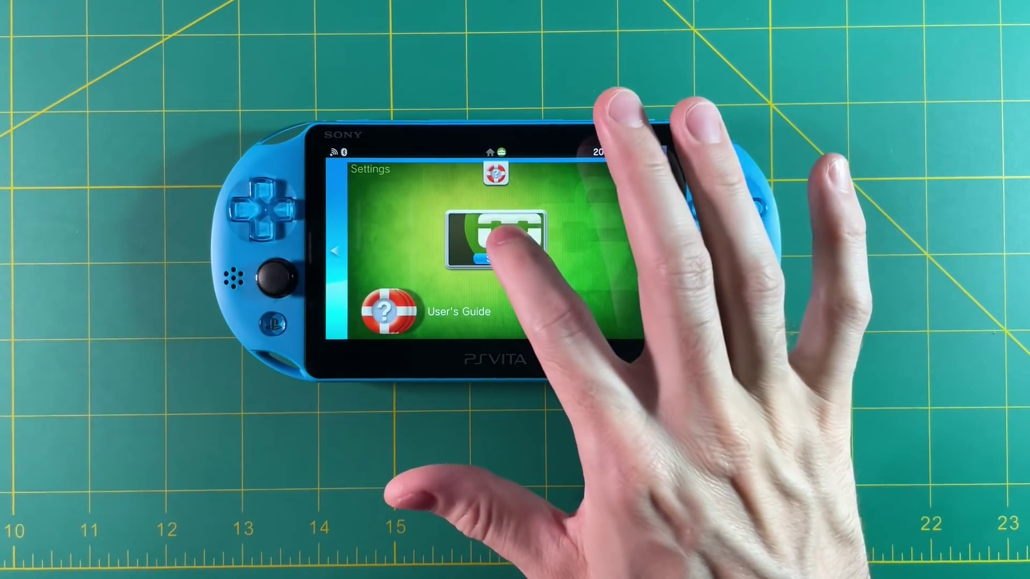
pyautogui.click(497, 263)
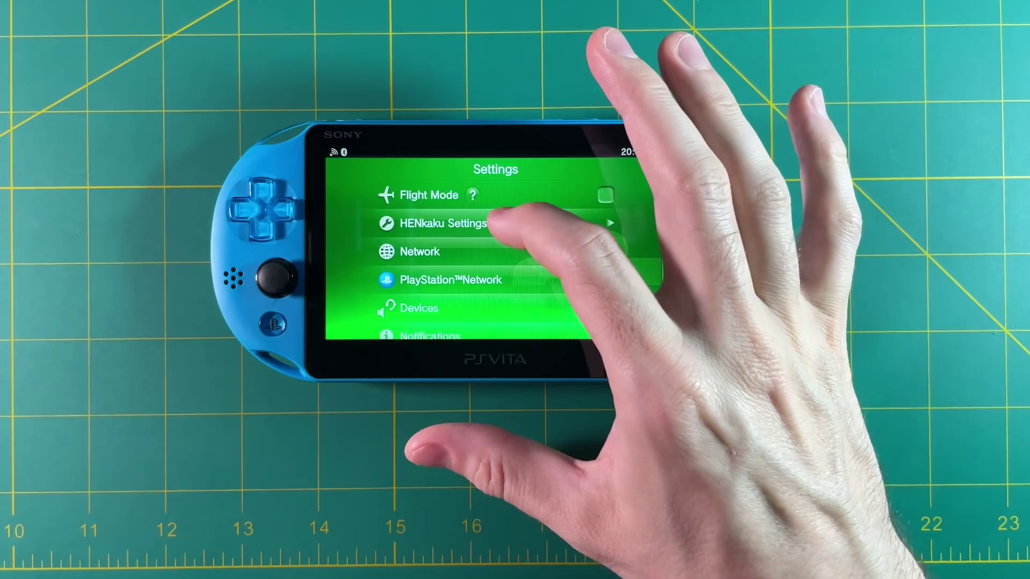
pyautogui.click(483, 225)
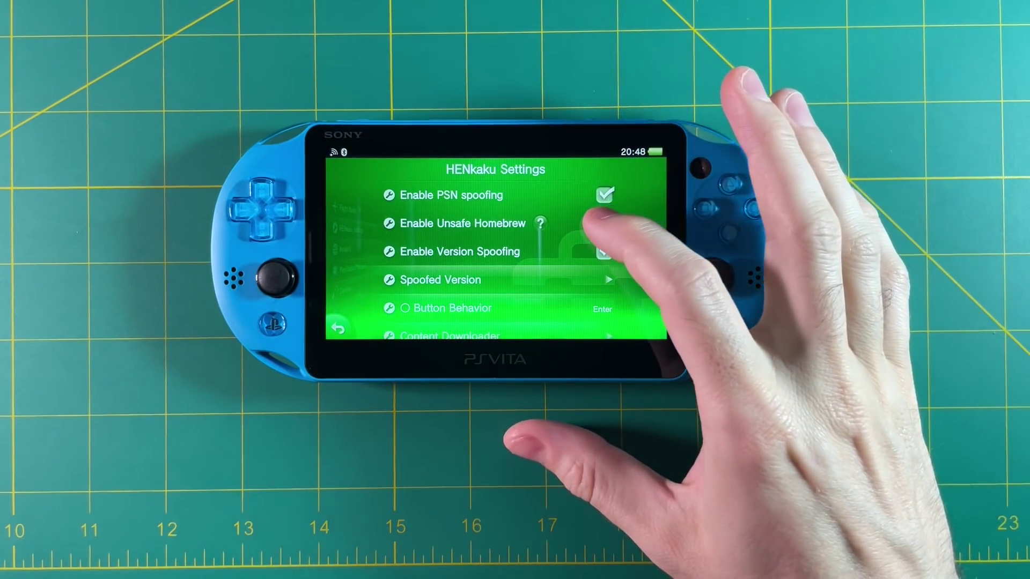
pyautogui.click(604, 223)
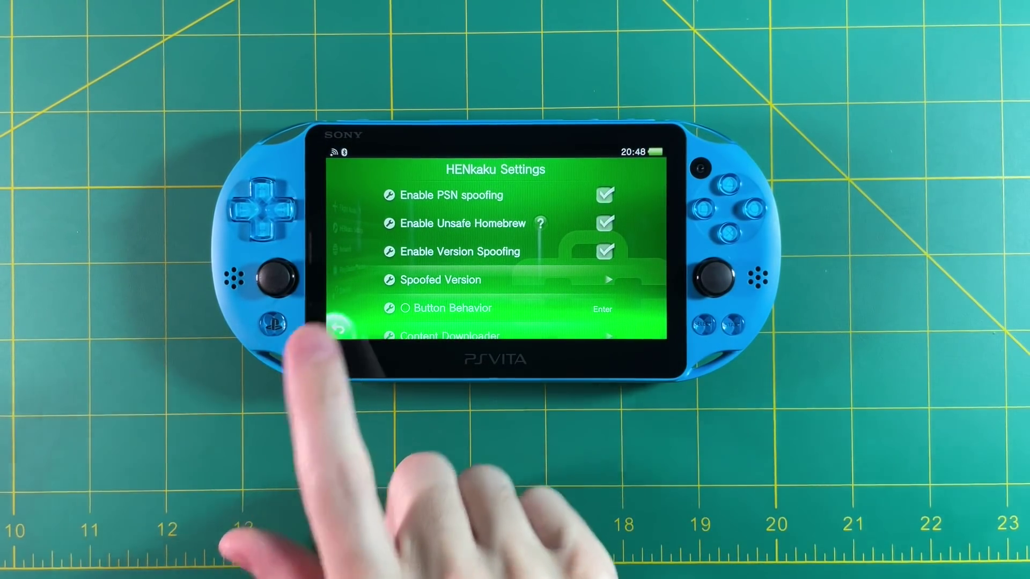
pyautogui.click(338, 328)
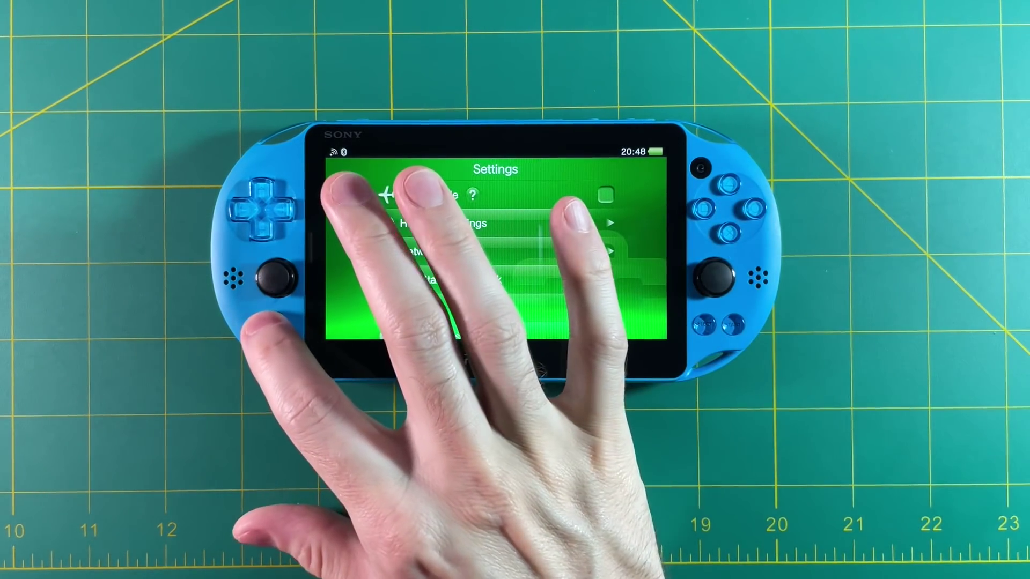
pyautogui.click(274, 323)
pyautogui.moveTo(622, 179); pyautogui.dragTo(515, 322)
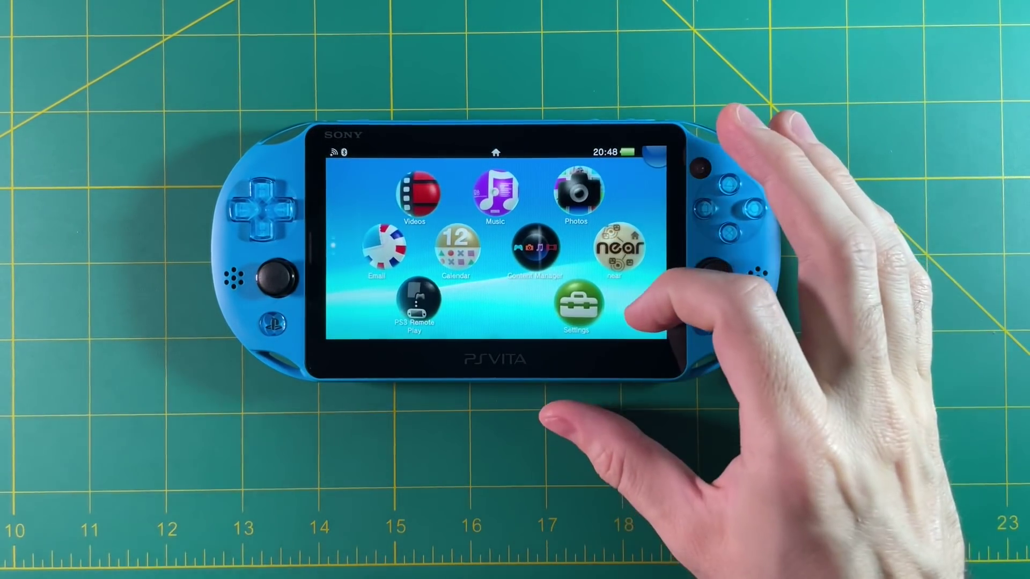
pyautogui.moveTo(631, 316); pyautogui.dragTo(638, 193)
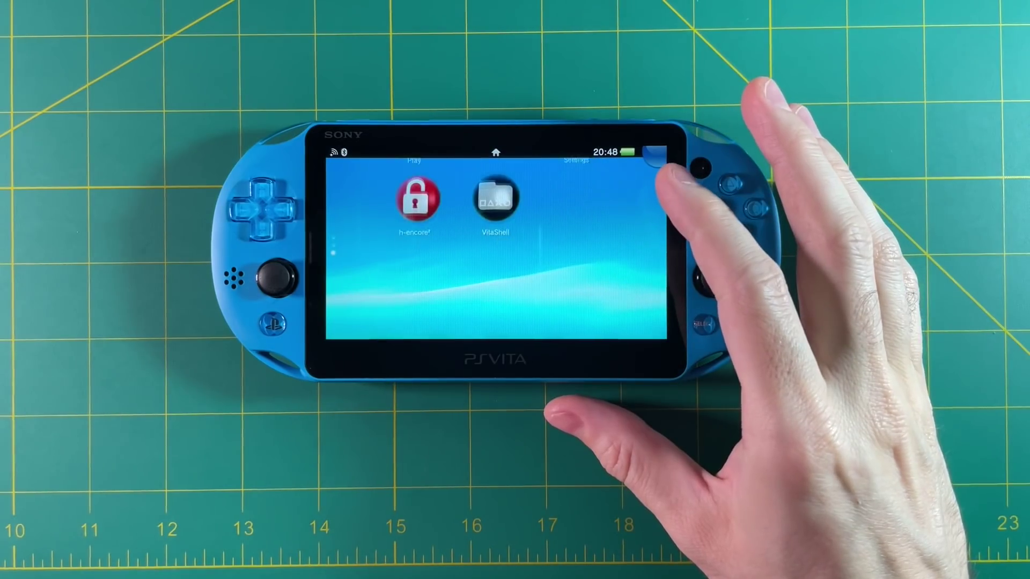
pyautogui.click(494, 196)
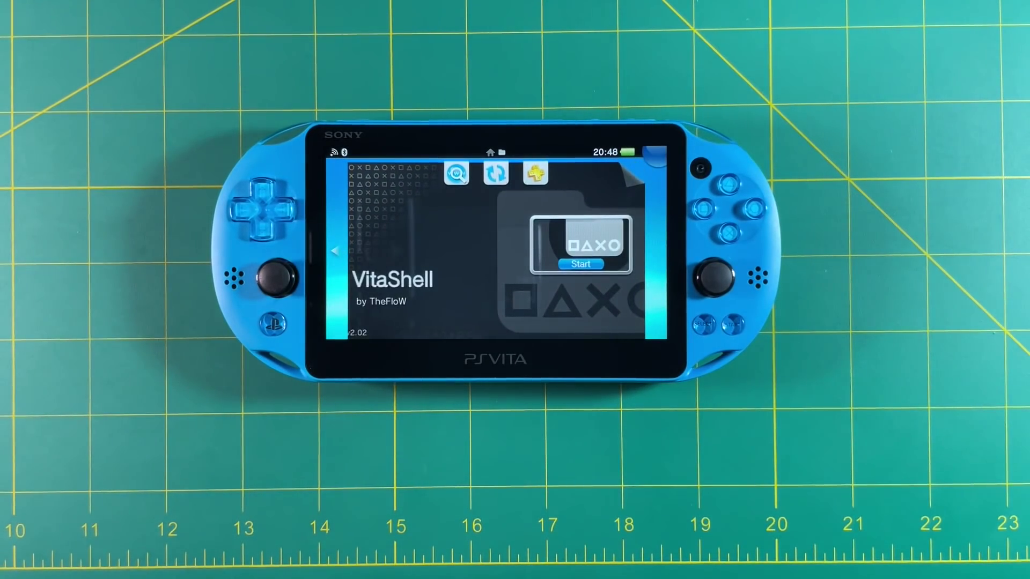